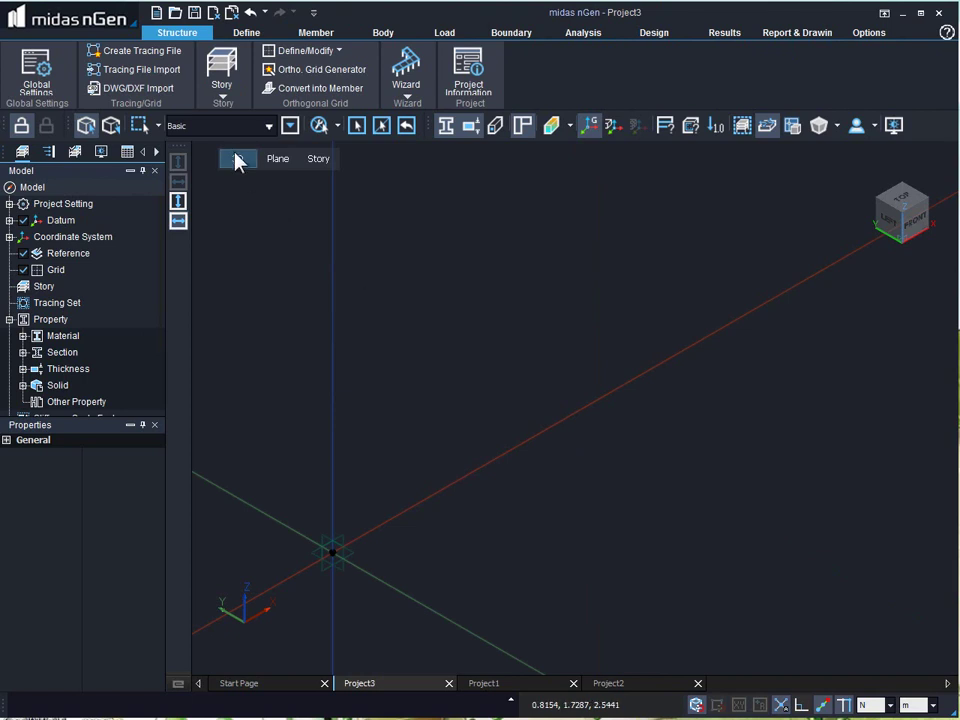
Step: Start a Superstructure beam with story set None and section 3 SB 400x600 (C30/37)
click(304, 34)
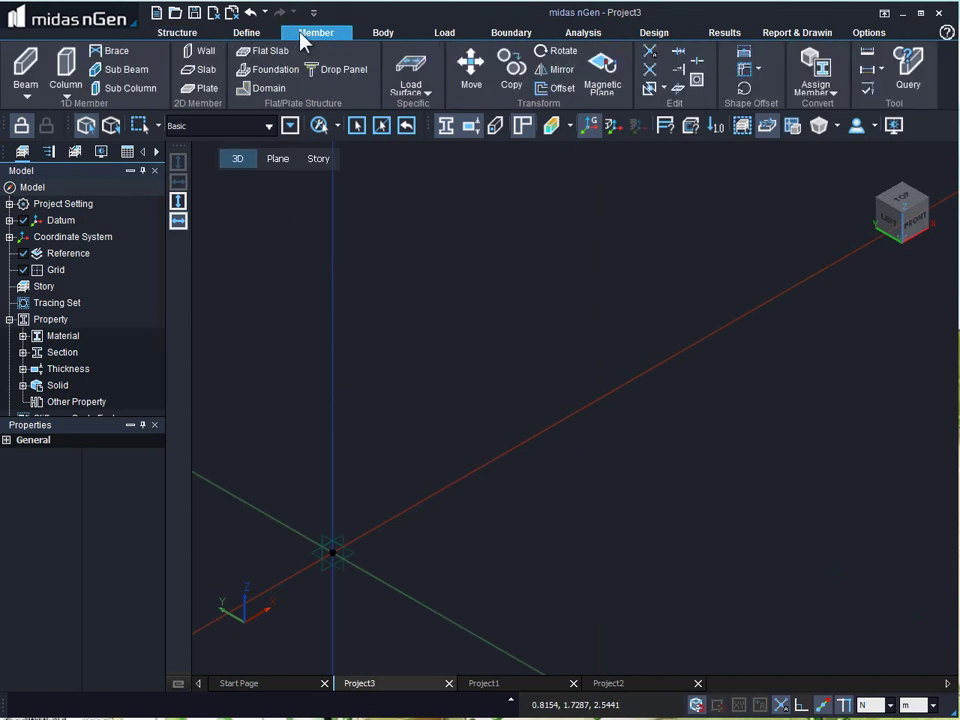
click(40, 66)
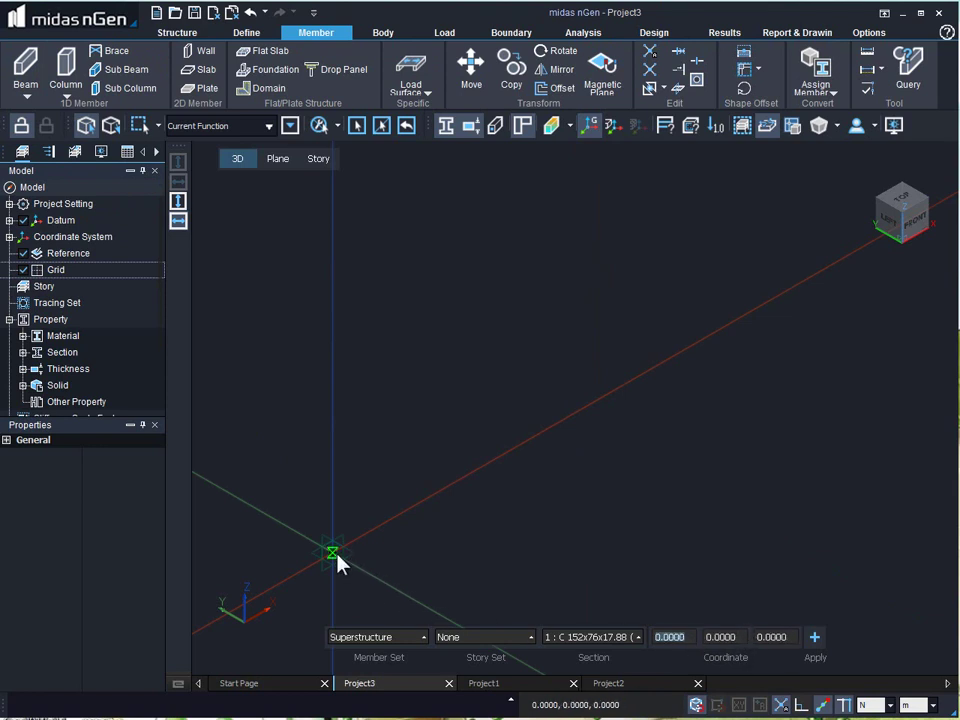
click(398, 636)
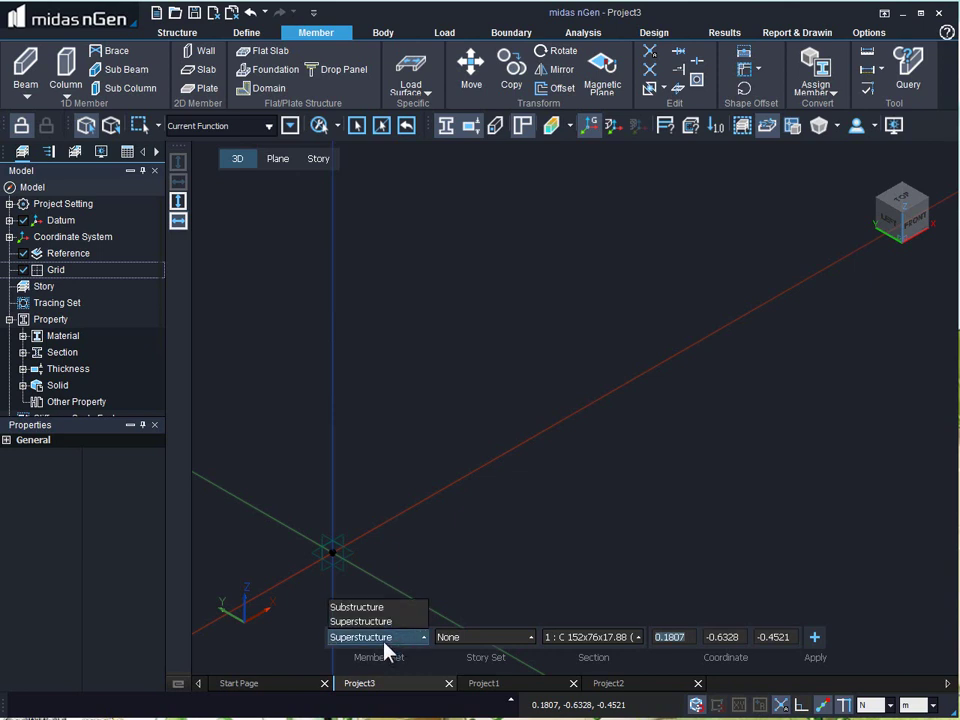
click(518, 640)
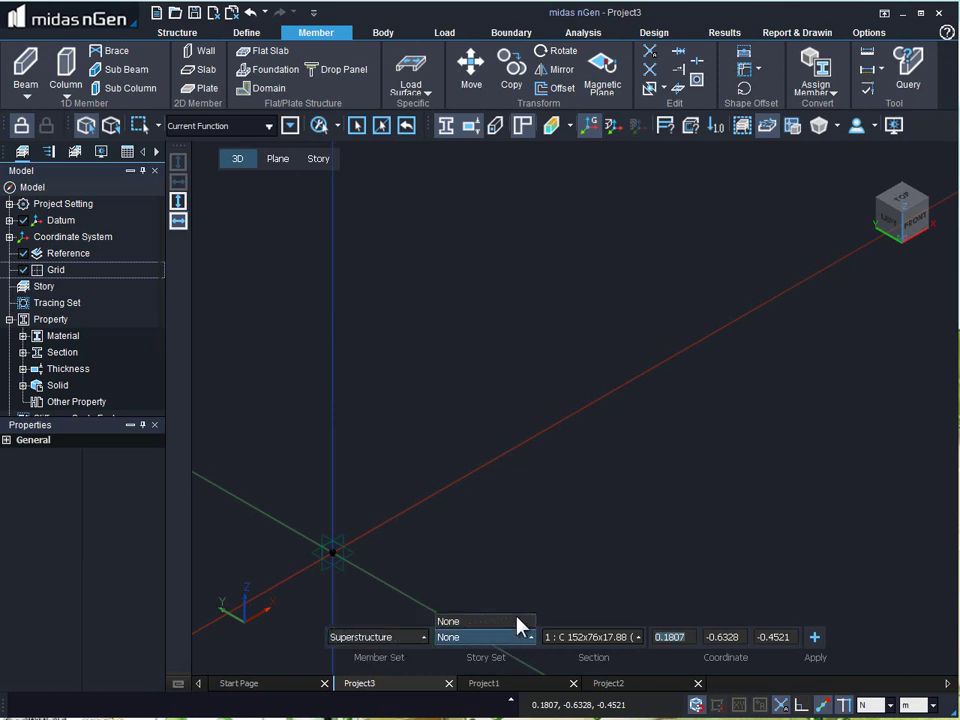
click(603, 638)
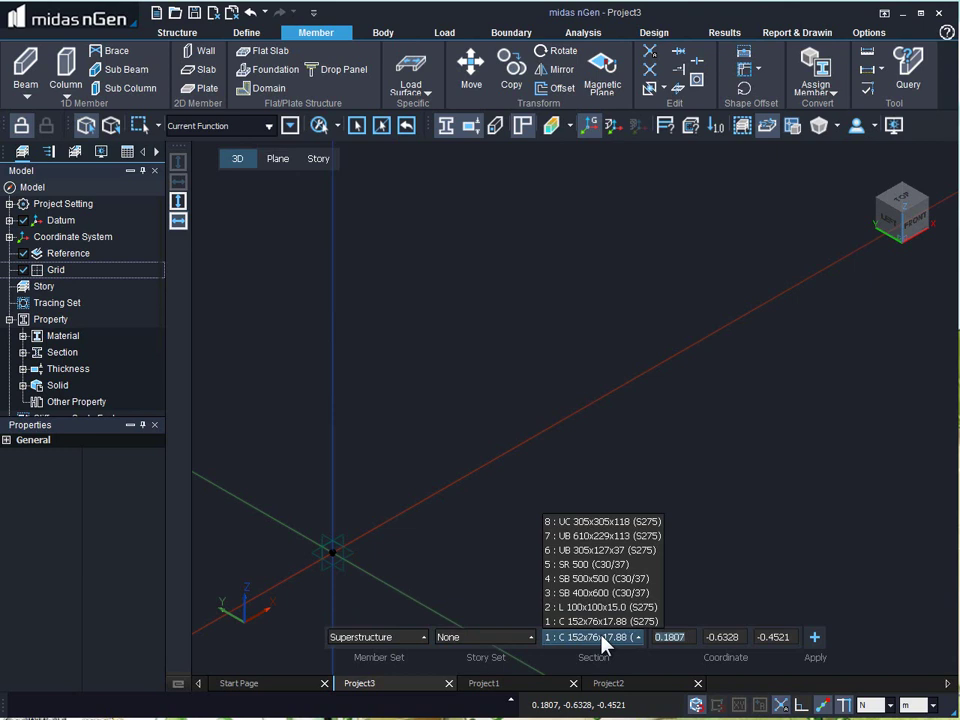
click(609, 593)
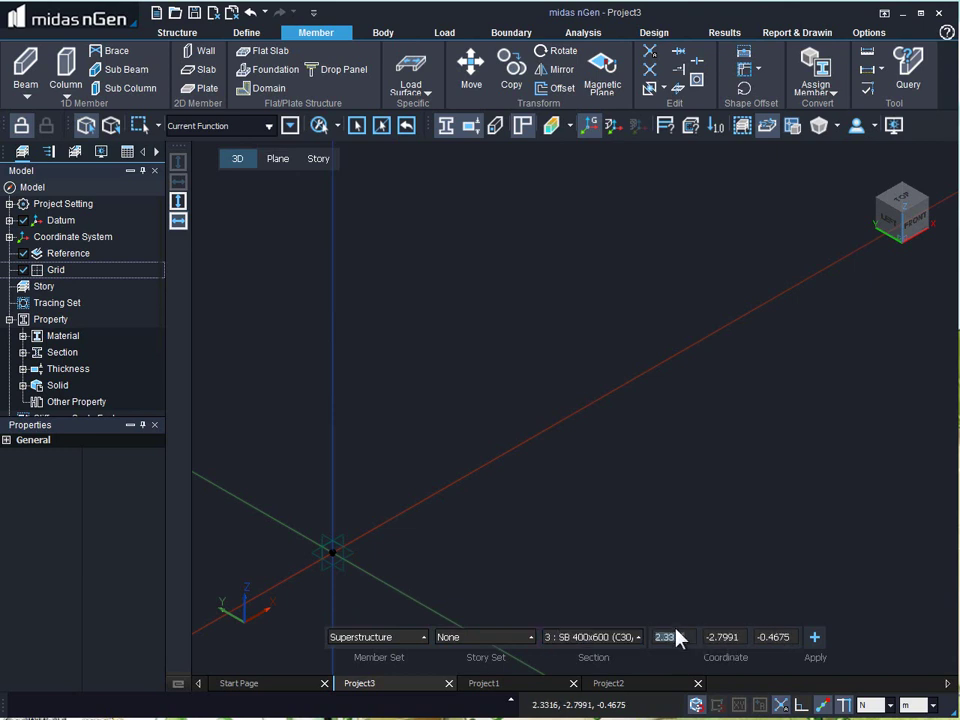
Step: Draw the beam from the origin to @5,0,0, a 5 m span along X
click(335, 556)
text(5)
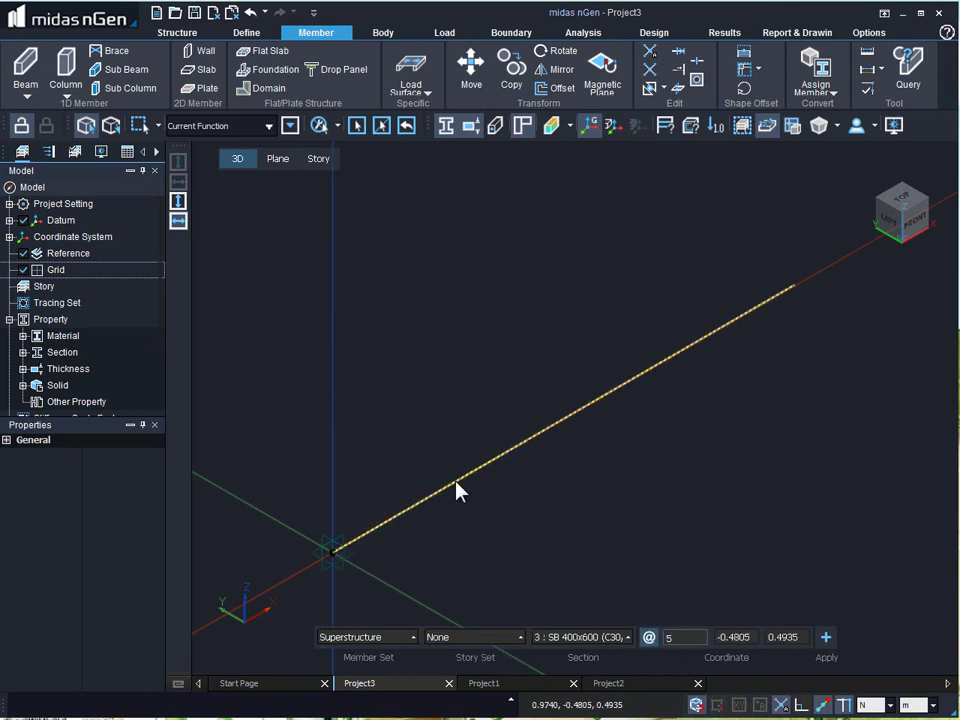
key(Tab)
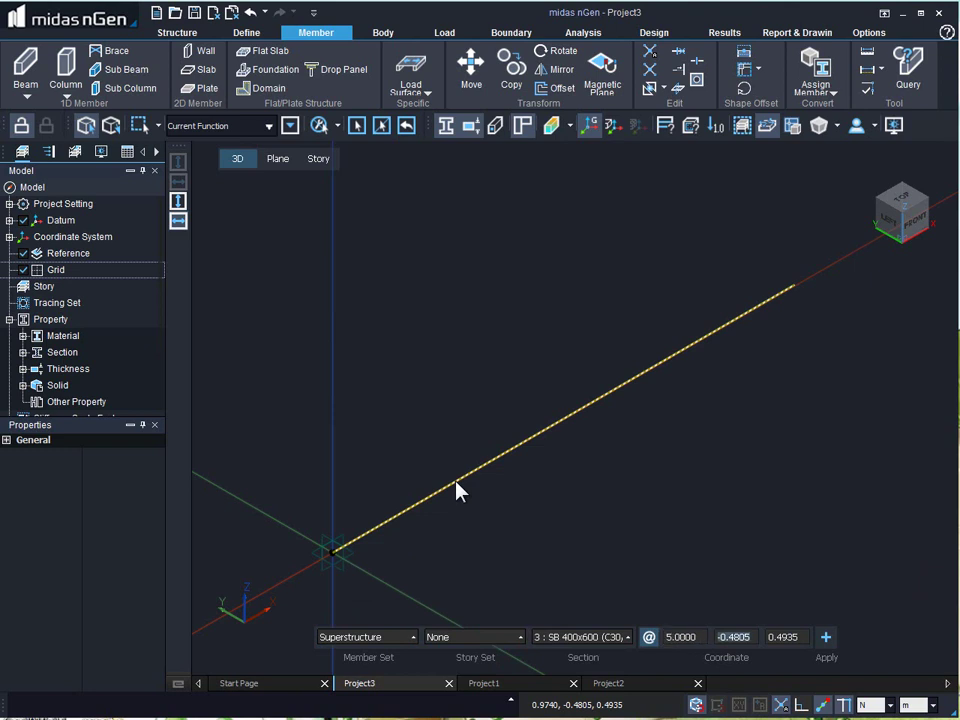
text(0)
key(Tab)
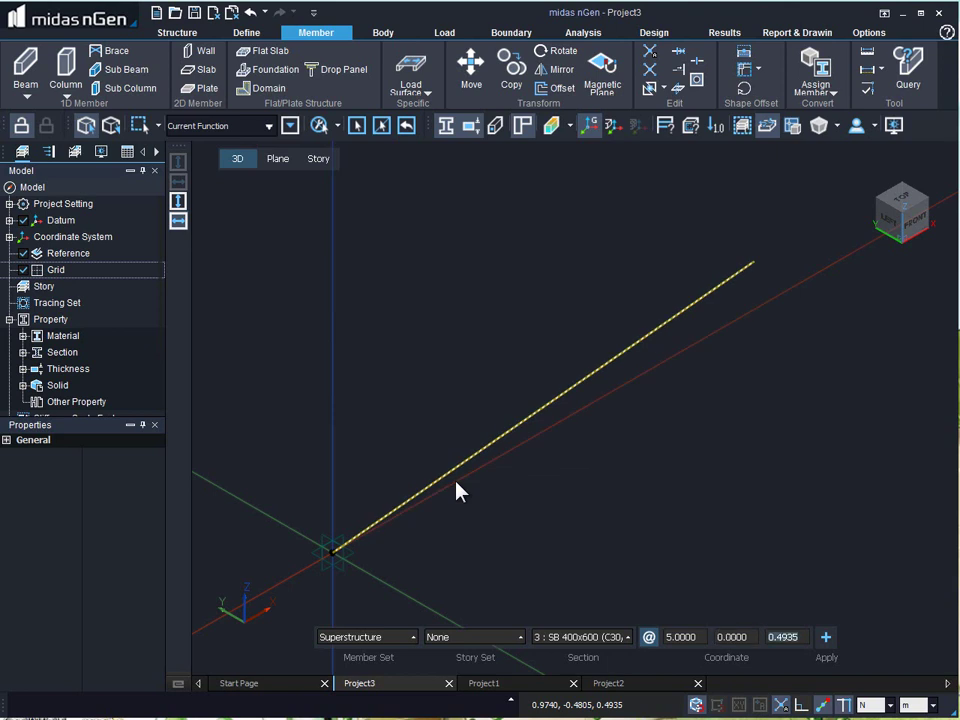
text(0)
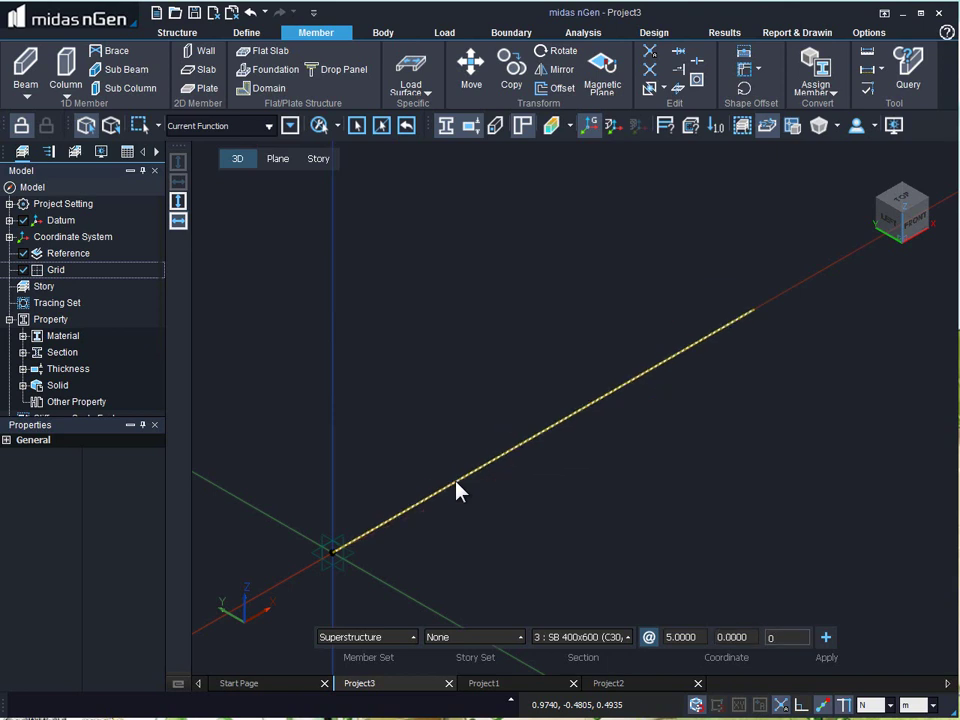
key(Return)
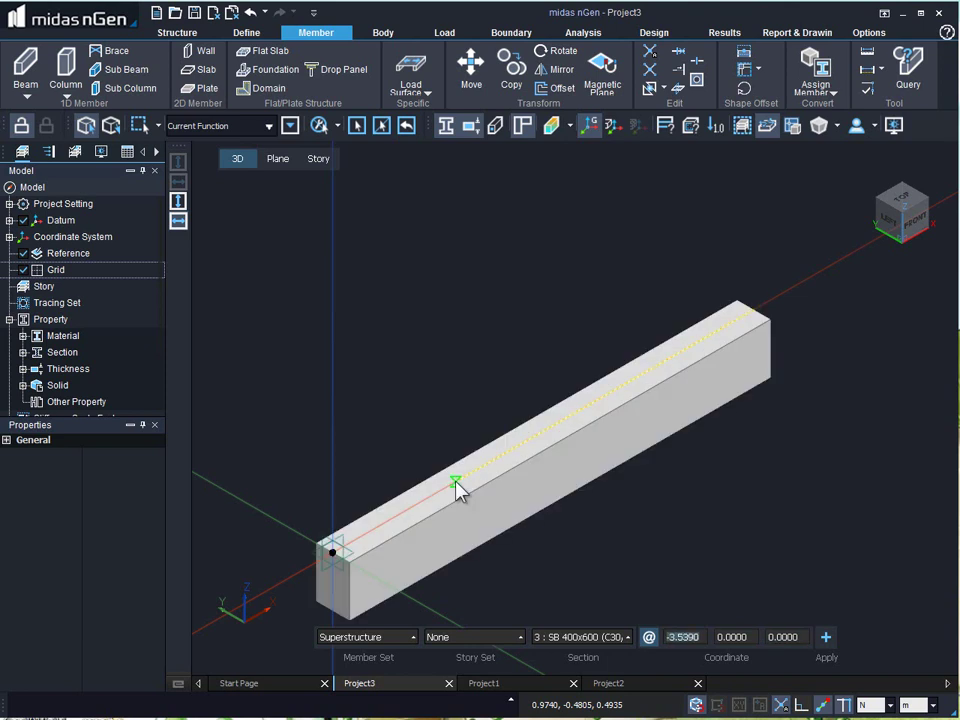
Step: Draw three more SB 400x600 beams node to node, closing the rectangle around the origin
scroll(615, 405, up, 2)
scroll(587, 551, down, 3)
scroll(587, 511, down, 2)
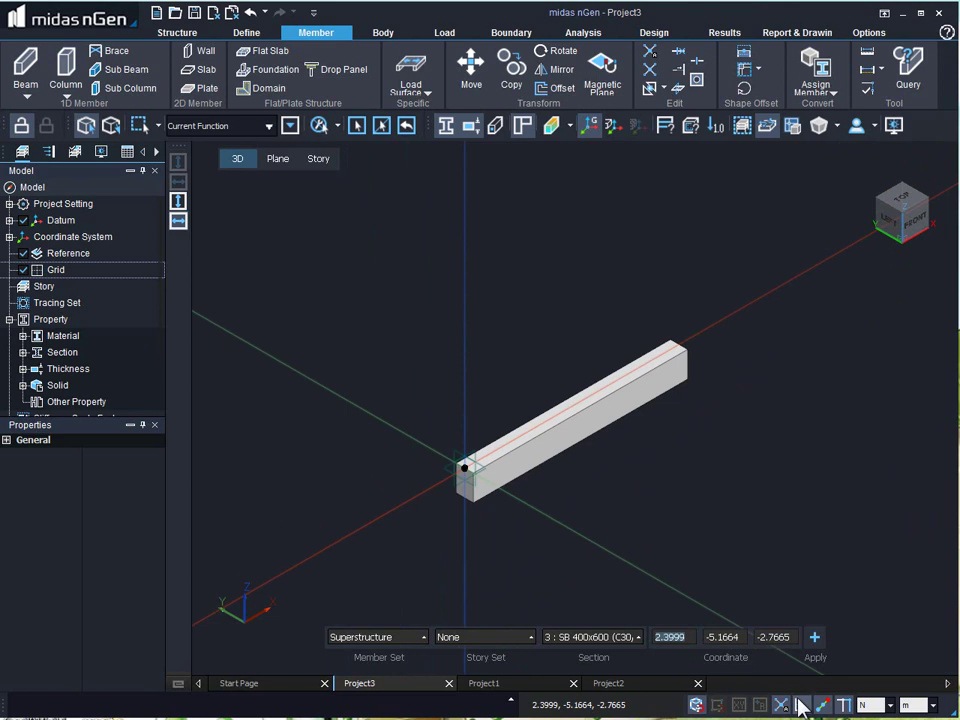
click(466, 470)
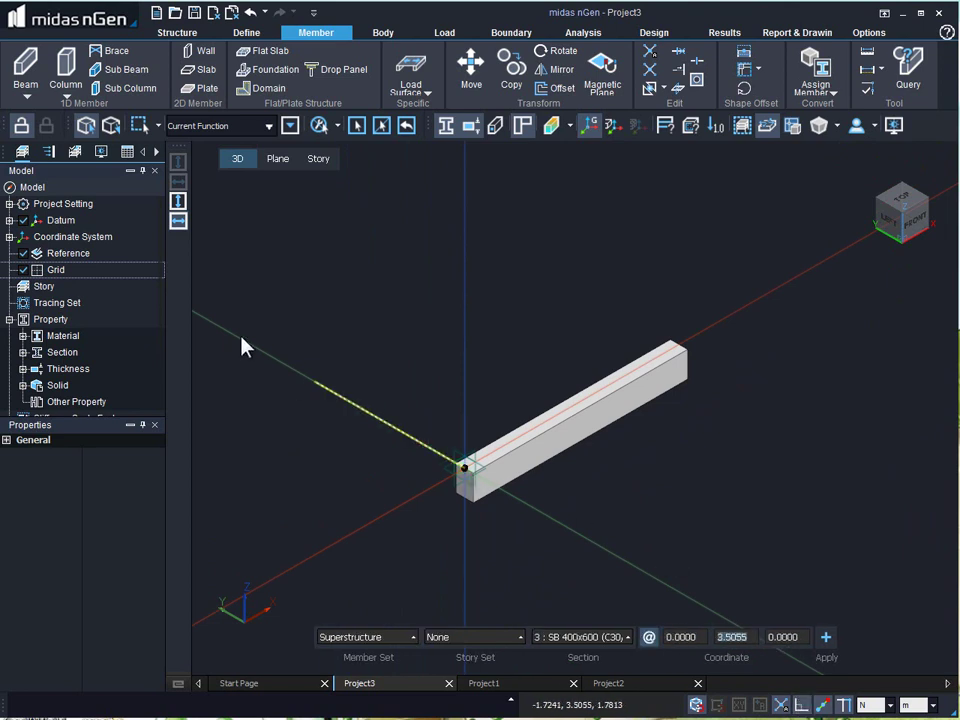
click(242, 343)
mouse_move(242, 343)
middle_down()
mouse_move(378, 424)
mouse_move(454, 369)
middle_up()
click(461, 313)
click(626, 377)
key(Escape)
middle_drag(564, 540, 520, 474)
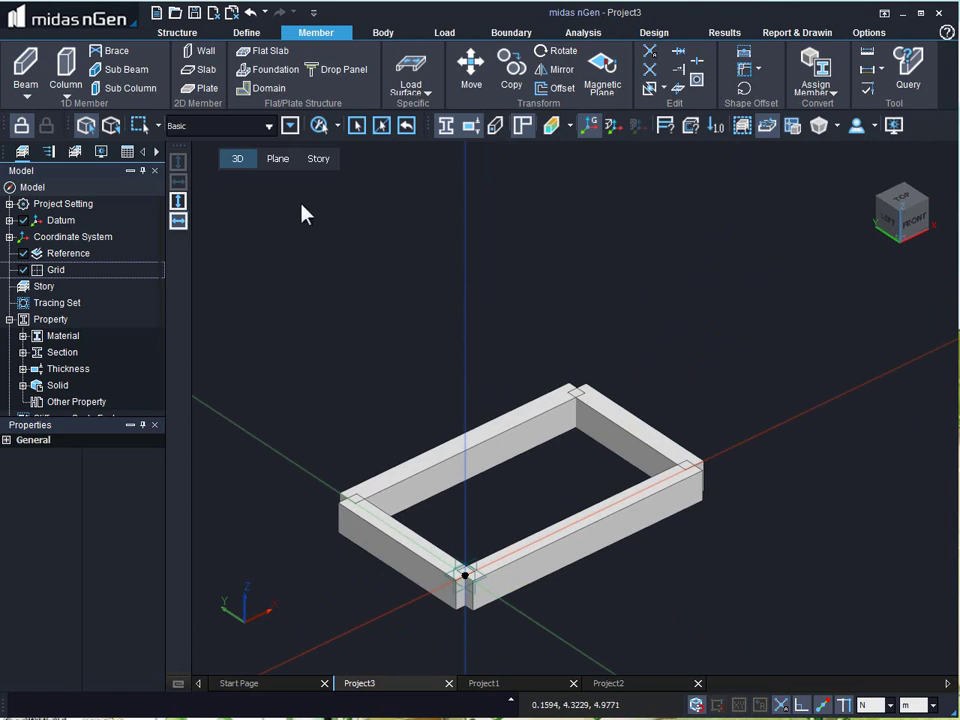
Step: Work on the origin node's plane and draw a 2.7 m inner beam
click(279, 161)
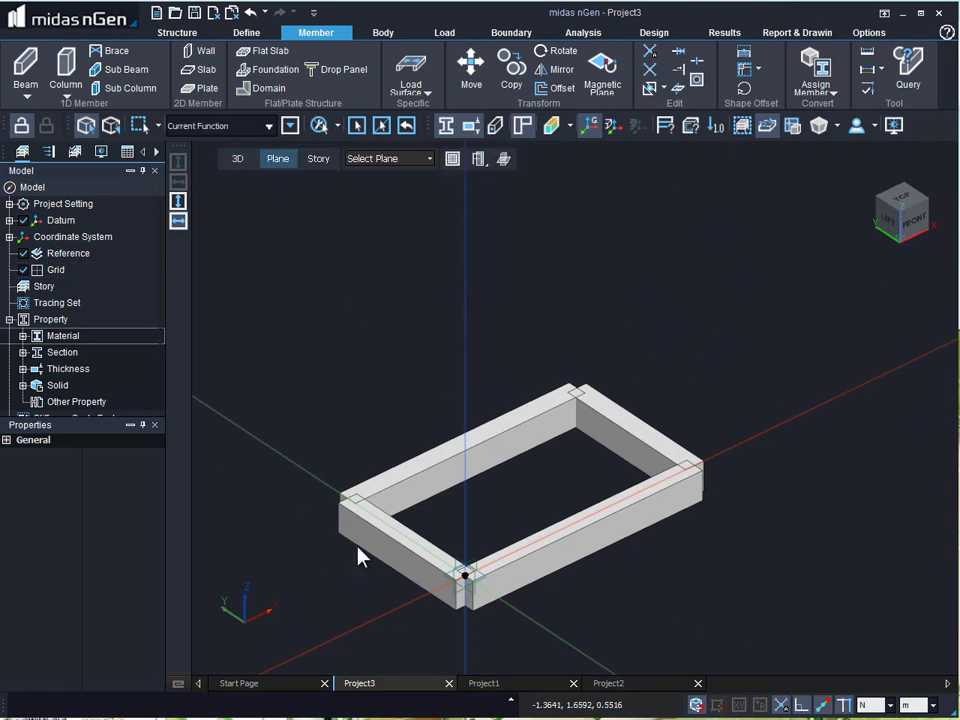
click(477, 578)
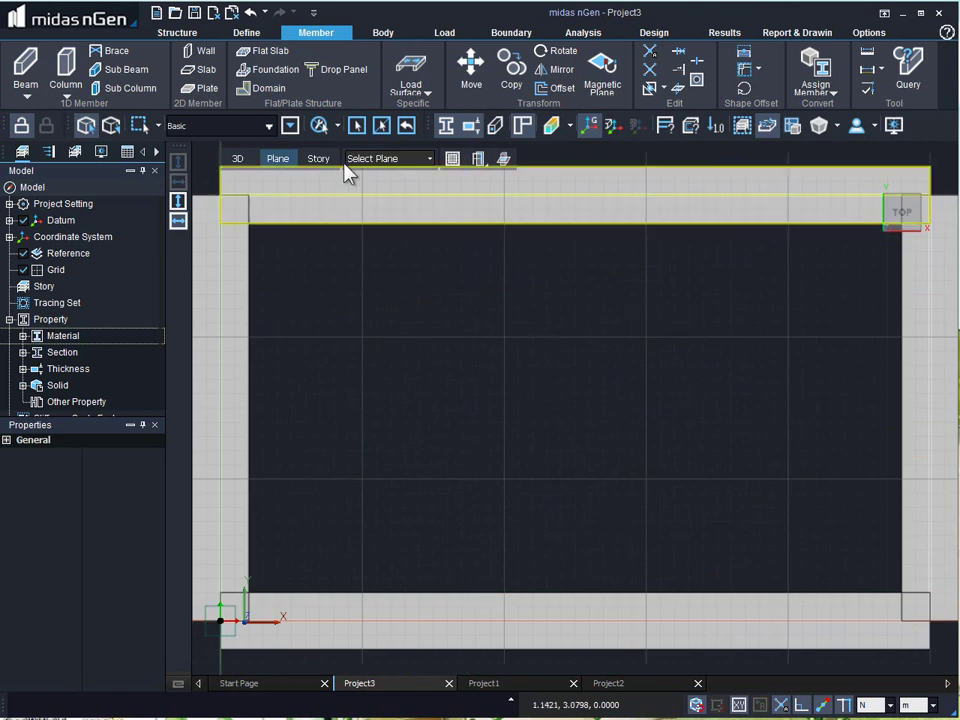
click(28, 72)
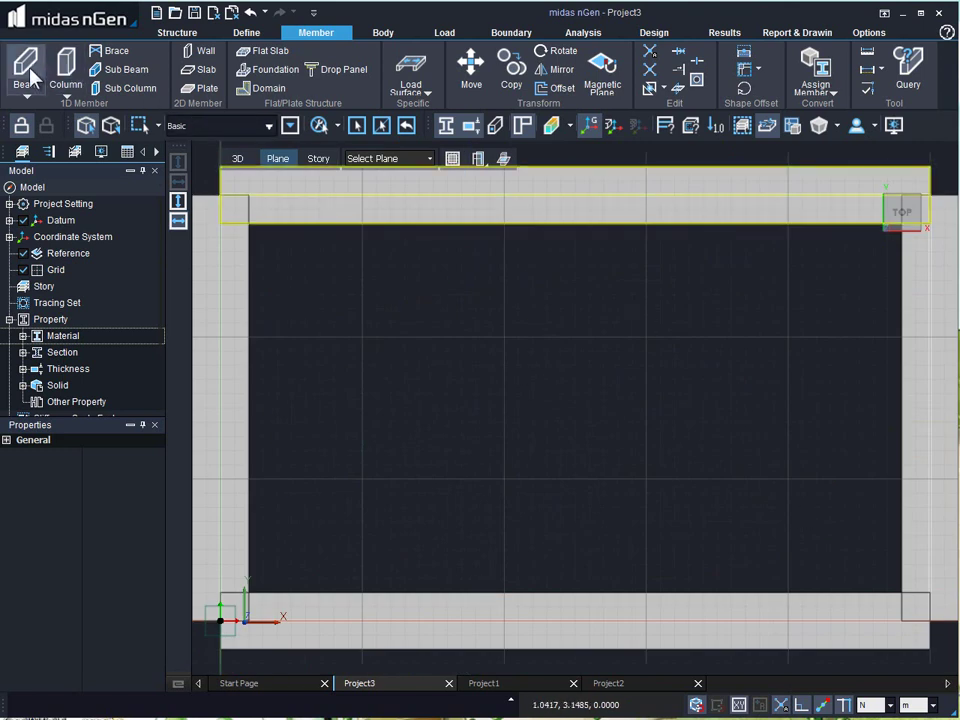
click(391, 379)
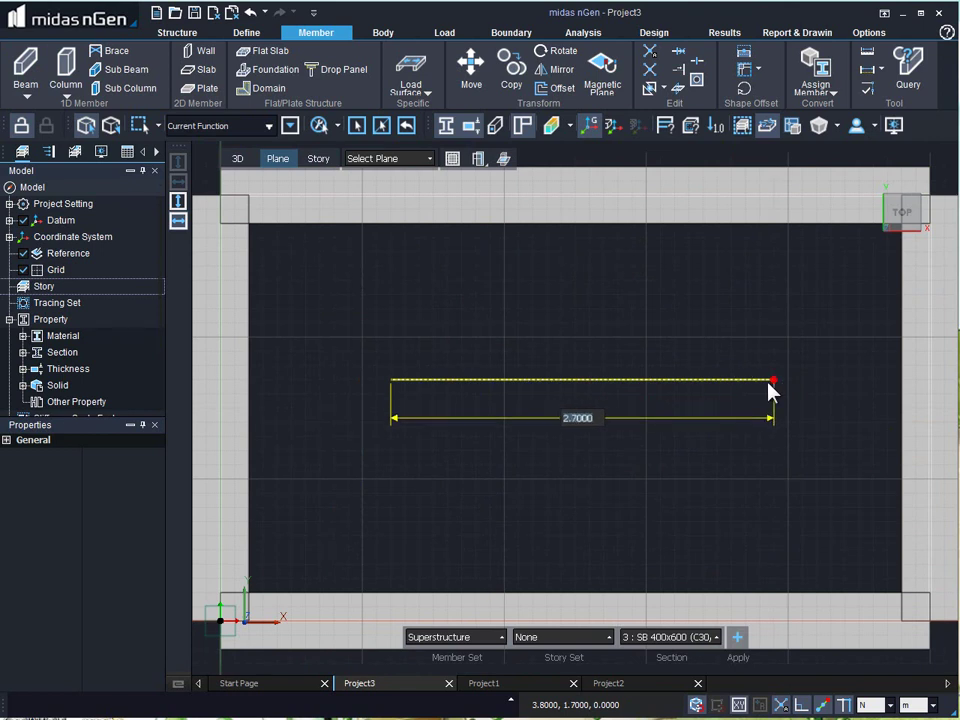
click(771, 389)
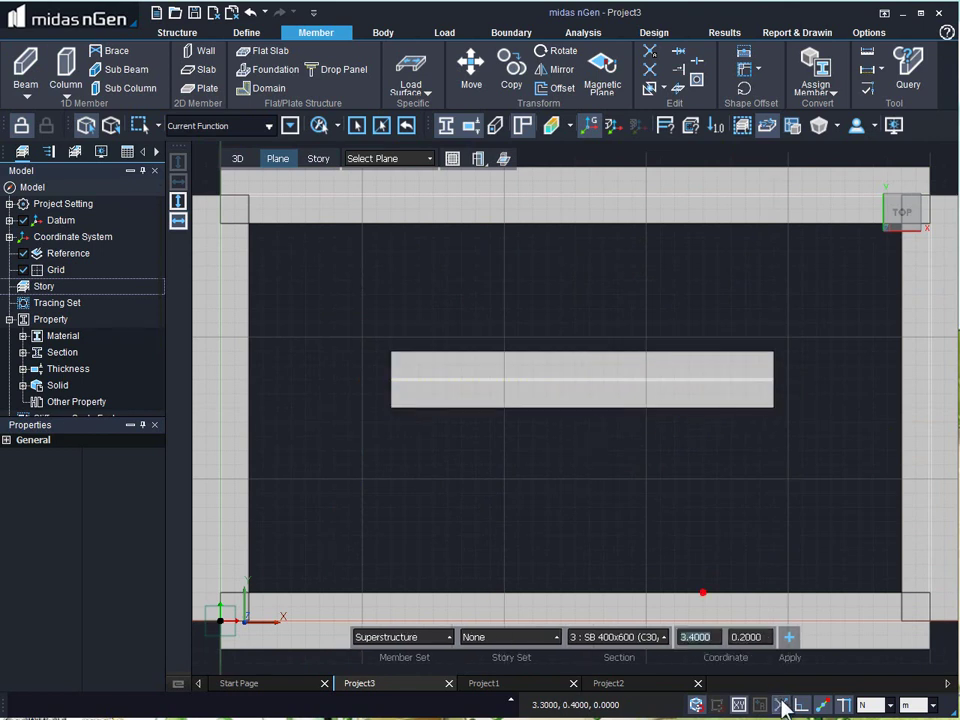
Step: Add a cross beam between the frame's top and bottom sides, then return to 3-D
click(572, 203)
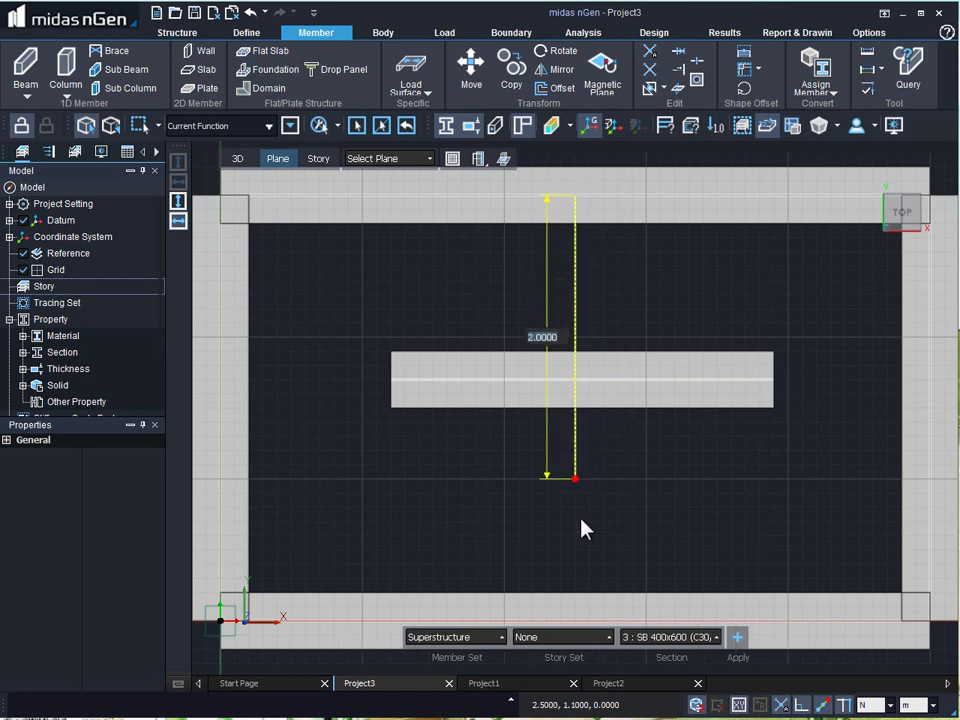
click(575, 620)
middle_drag(575, 620, 603, 500)
key(Escape)
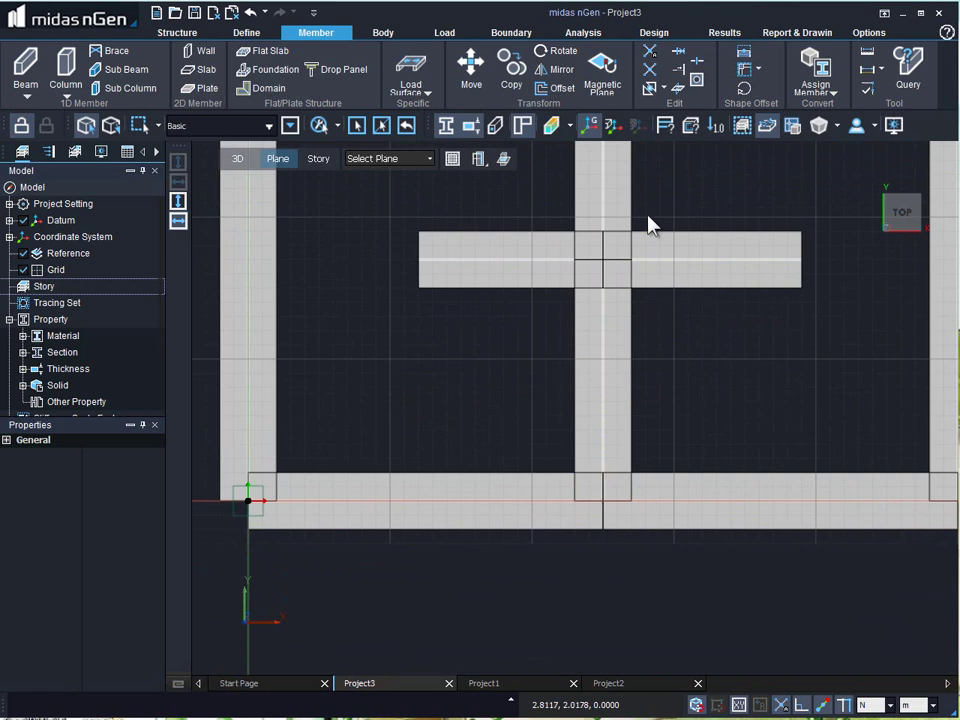
middle_drag(648, 222, 664, 407)
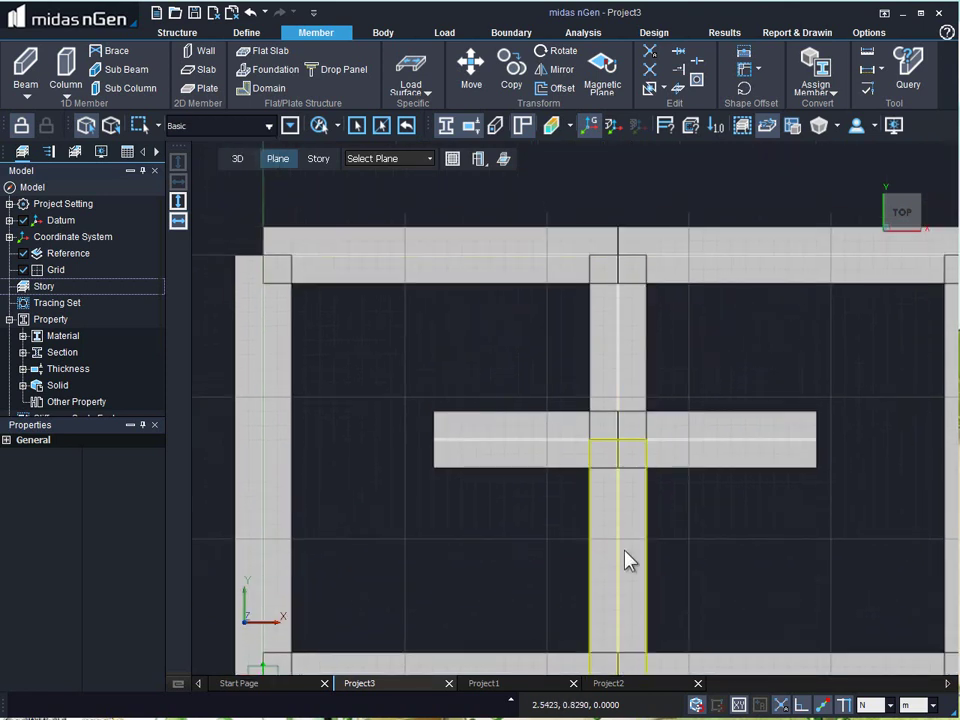
middle_drag(661, 520, 655, 413)
key(ctrl+i)
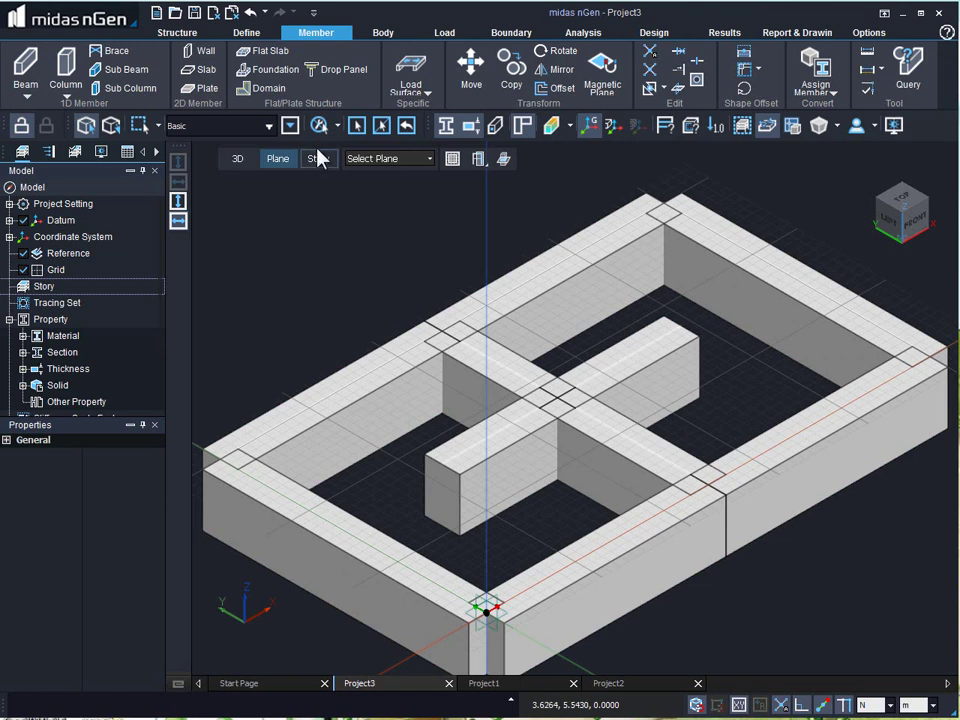
Step: Place a C 152x76x17.88 column from the beam corner at (5,0,0) down to @0,0,-3
click(238, 158)
click(66, 68)
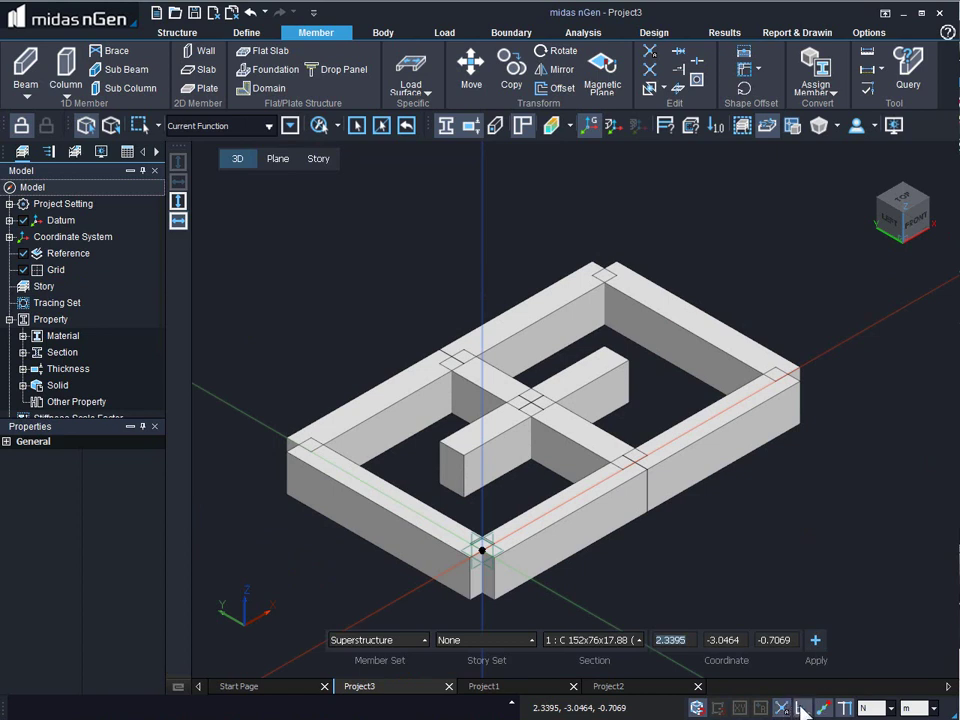
click(789, 375)
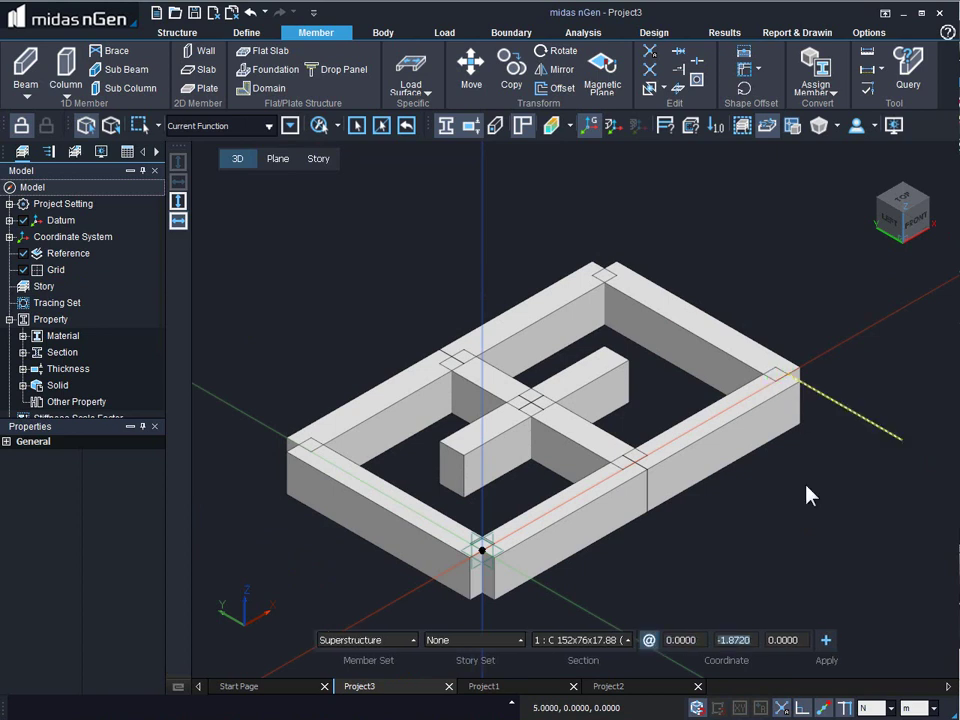
middle_drag(795, 514, 786, 583)
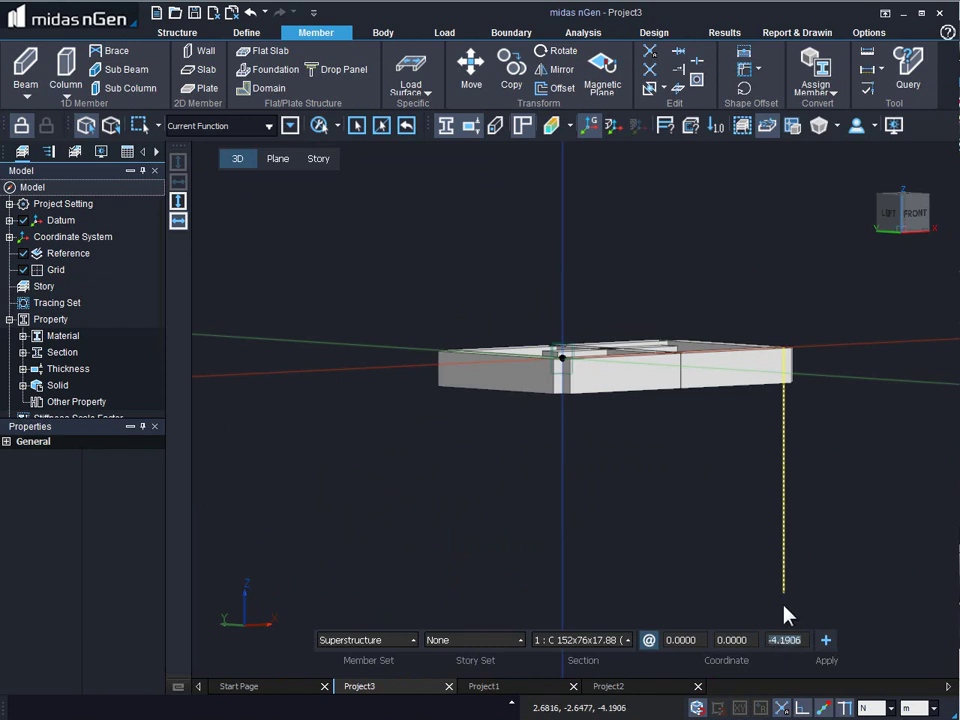
text(3)
key(BackSpace)
text(-3)
key(Return)
key(Escape)
middle_drag(542, 493, 577, 540)
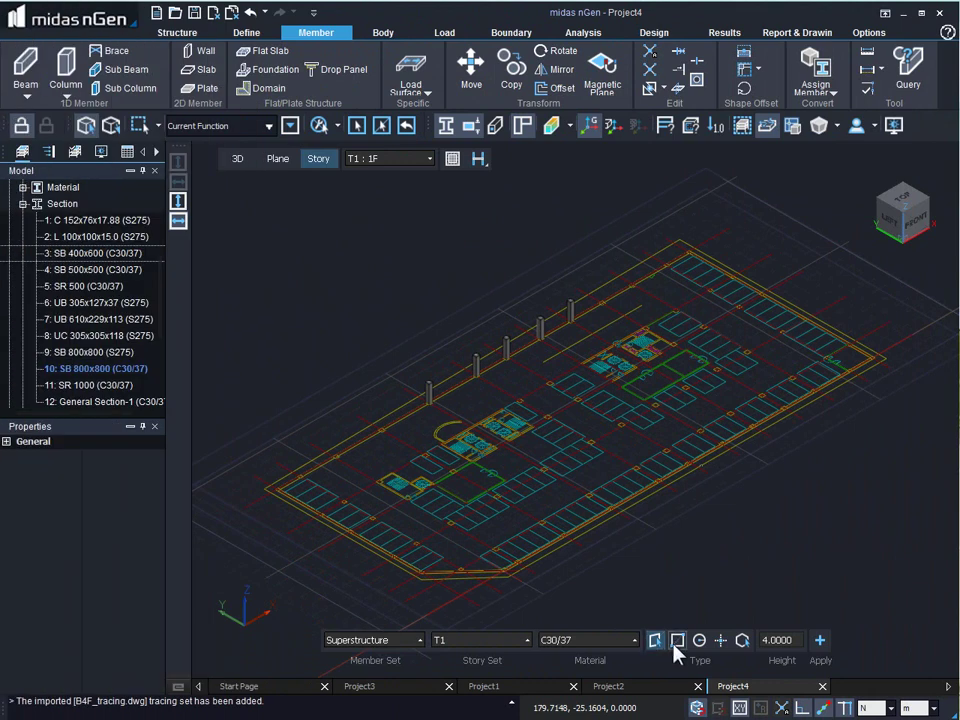
Step: Place a square 0.8 m column by two corners at a grid intersection
click(677, 642)
right_drag(612, 508, 608, 456)
scroll(610, 450, up, 5)
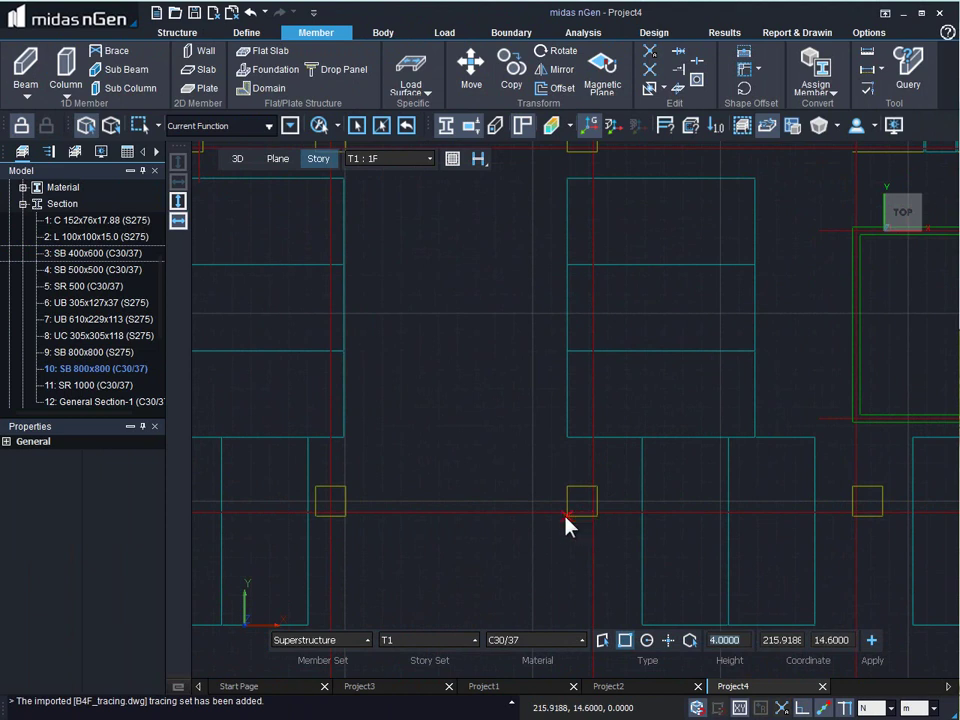
click(565, 516)
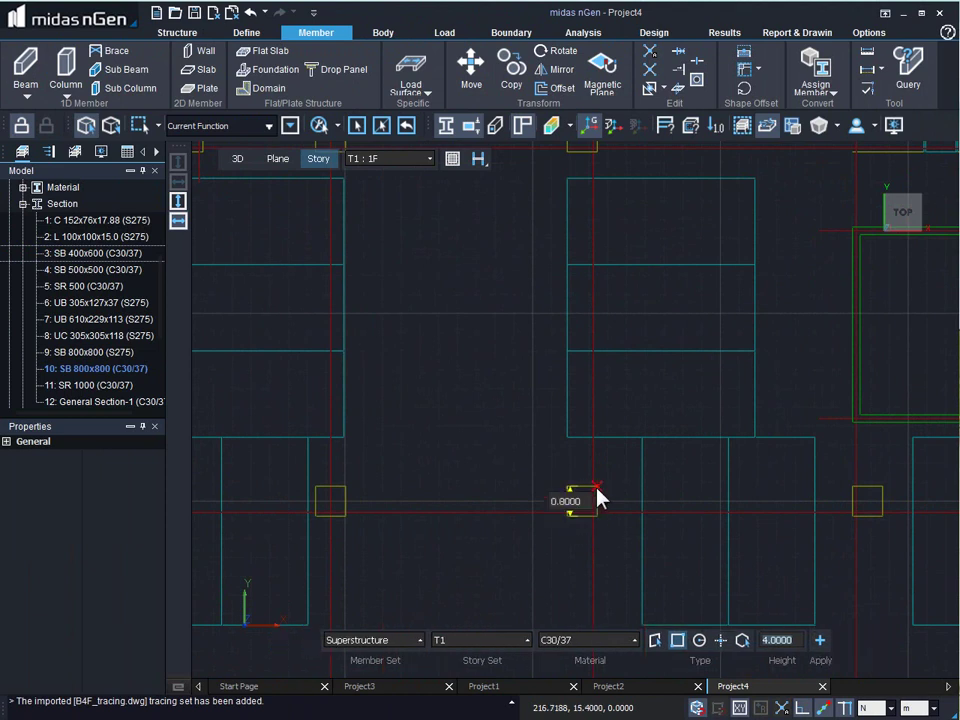
click(597, 489)
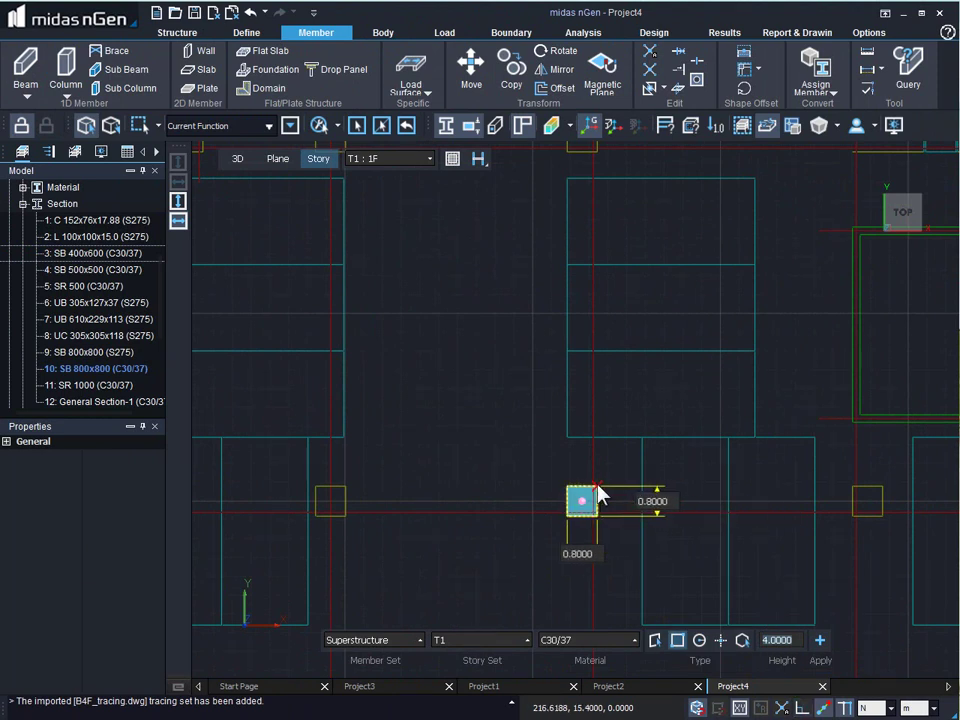
click(598, 493)
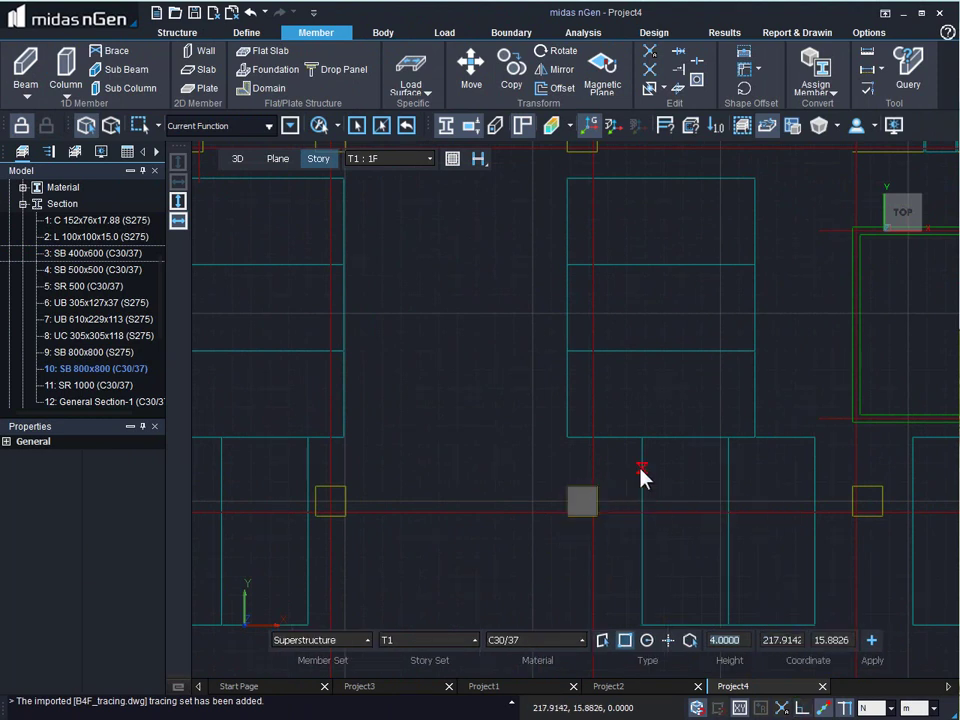
Step: In iso view, place a round SR 1131 (C30/37) column by centre and radius
right_click(641, 476)
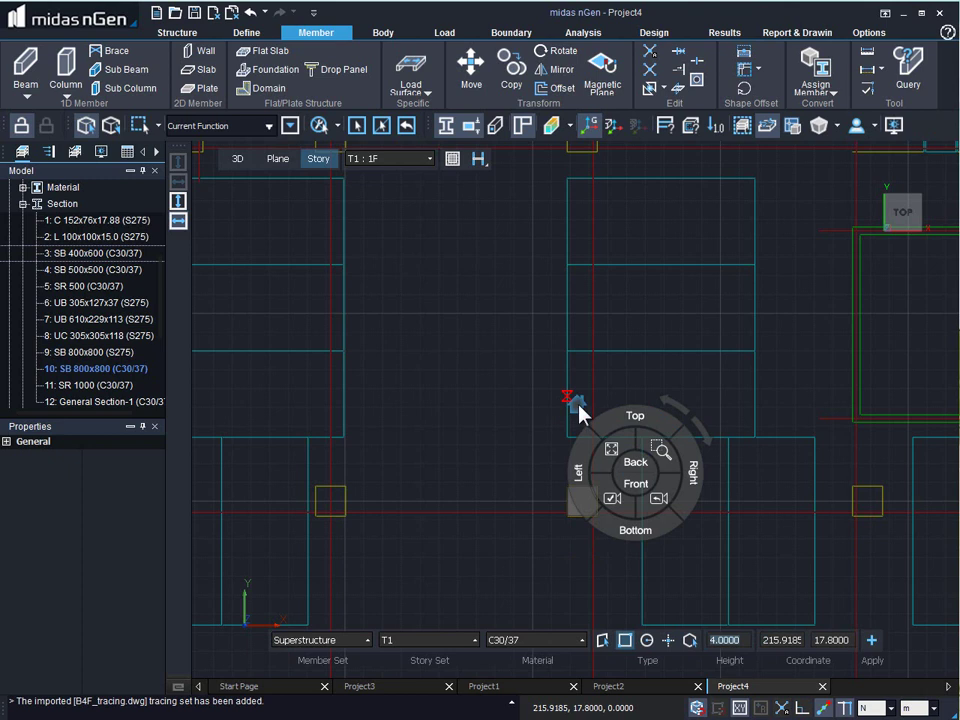
click(580, 406)
scroll(605, 455, up, 2)
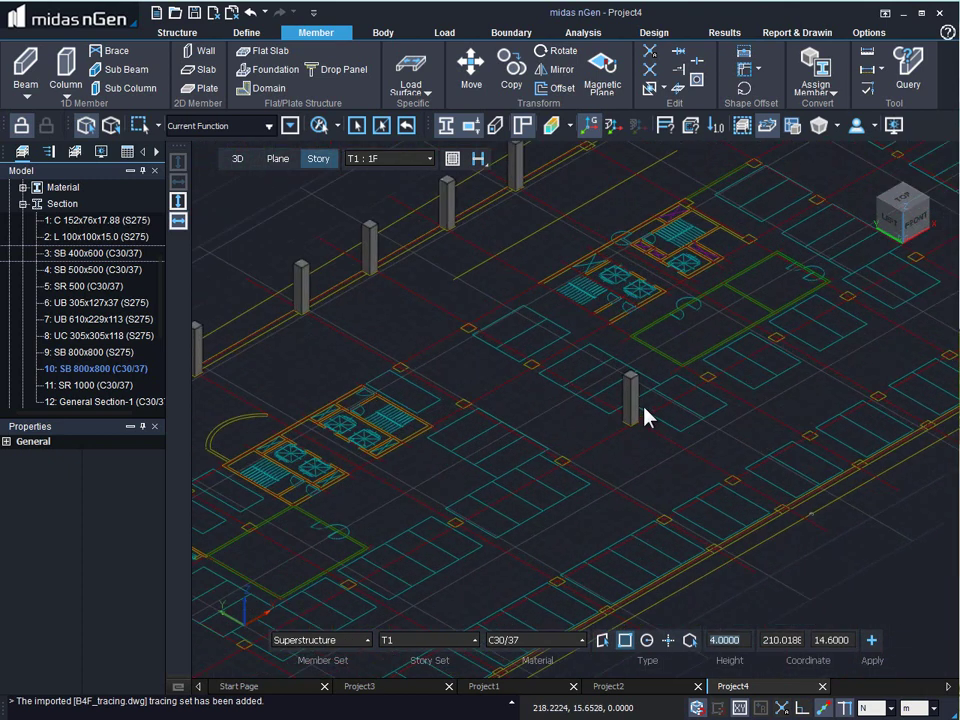
scroll(645, 418, up, 2)
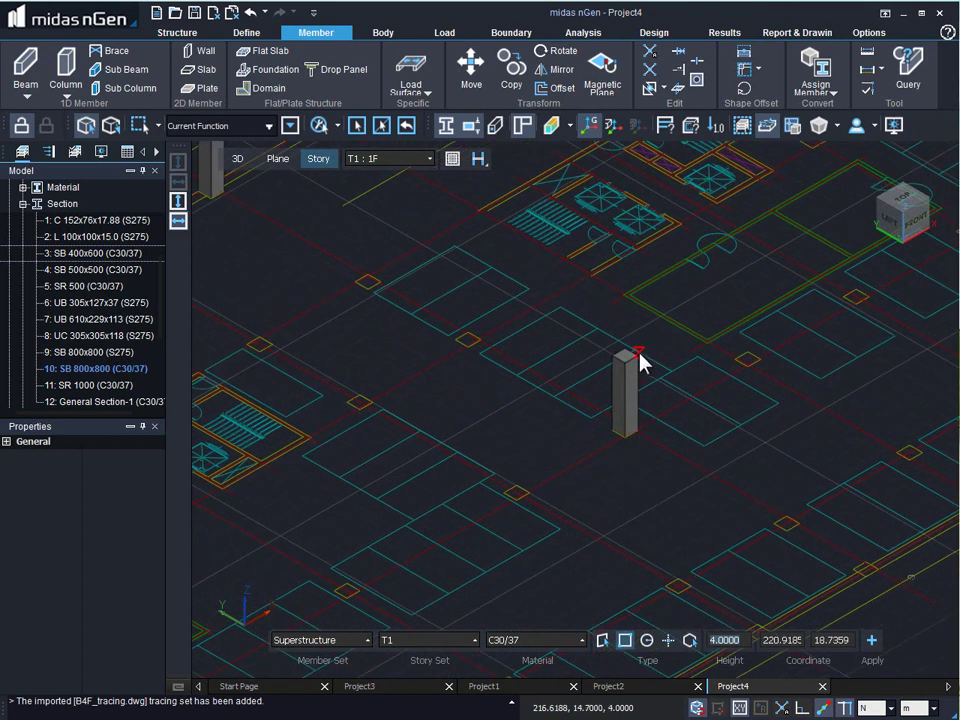
click(648, 641)
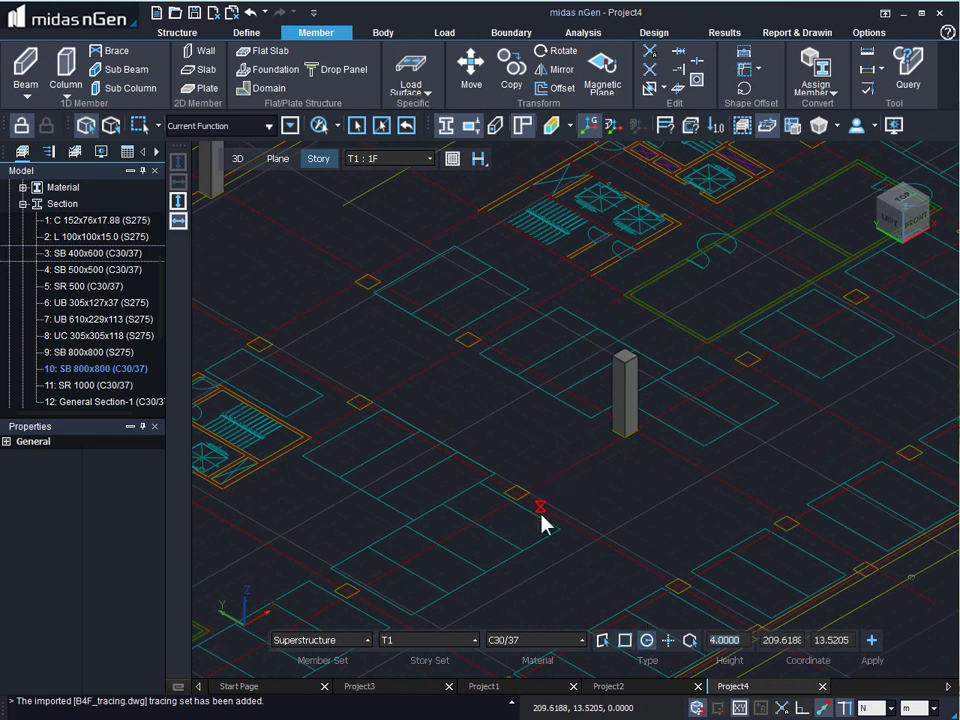
middle_drag(543, 527, 536, 450)
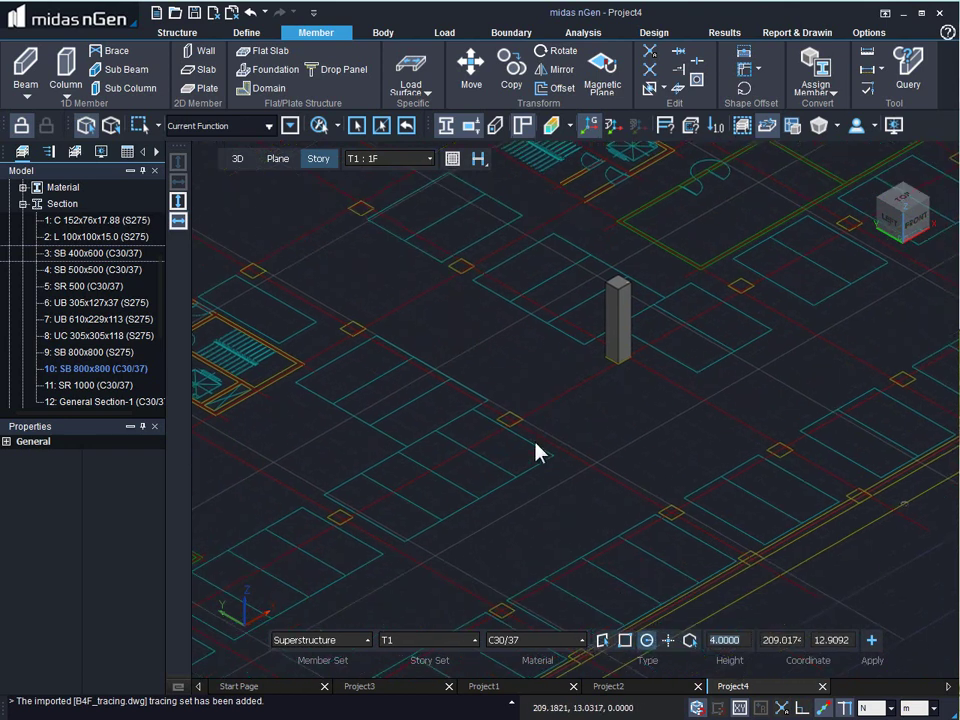
click(675, 515)
scroll(668, 498, up, 5)
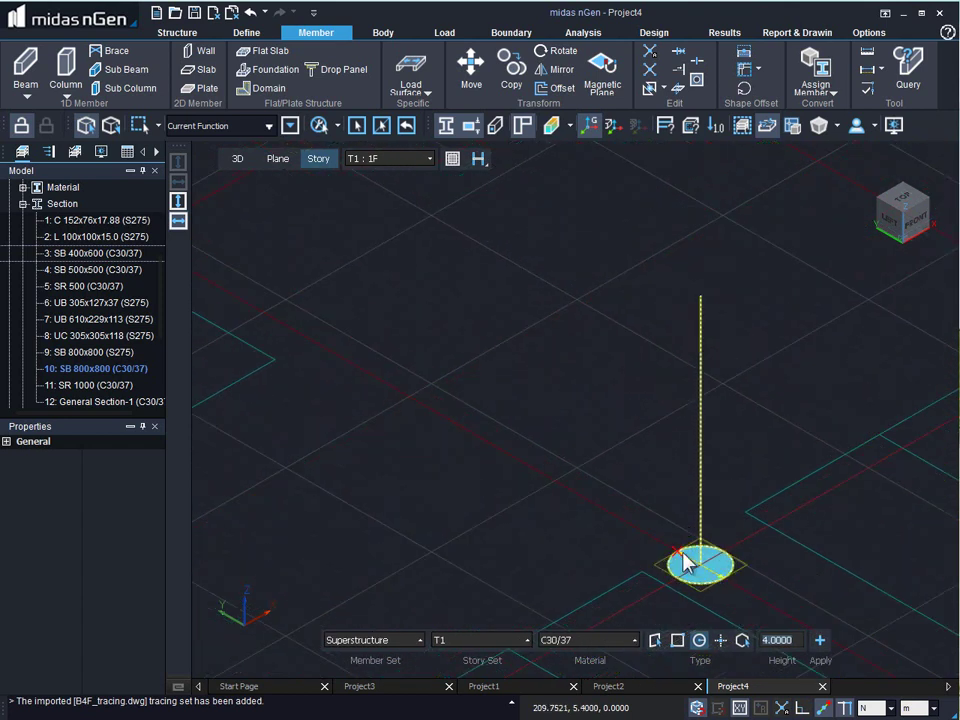
click(688, 562)
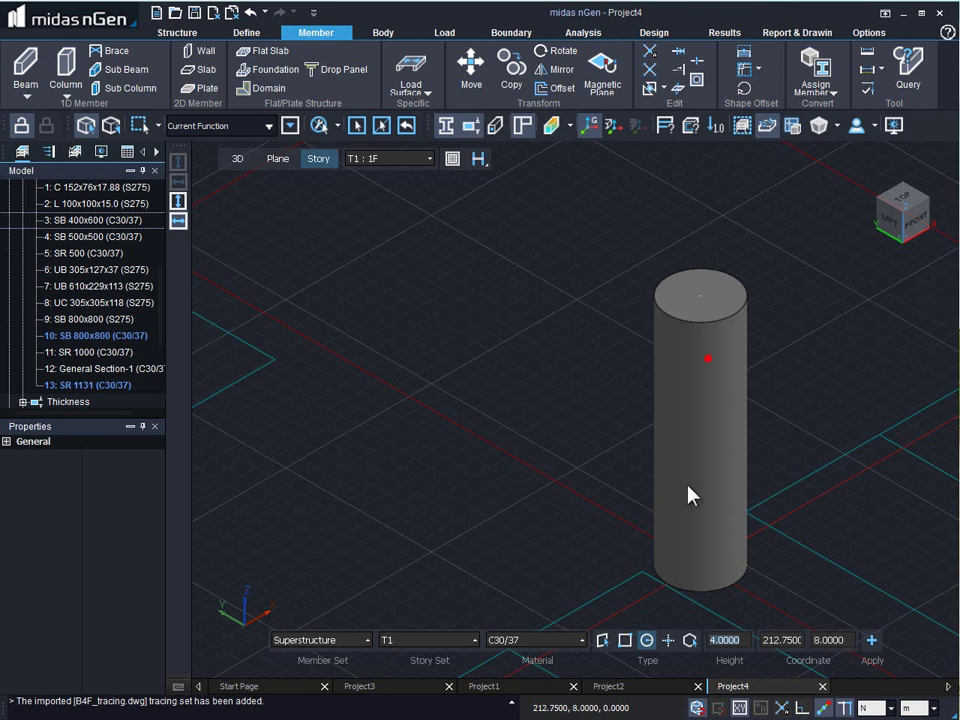
middle_drag(630, 478, 619, 474)
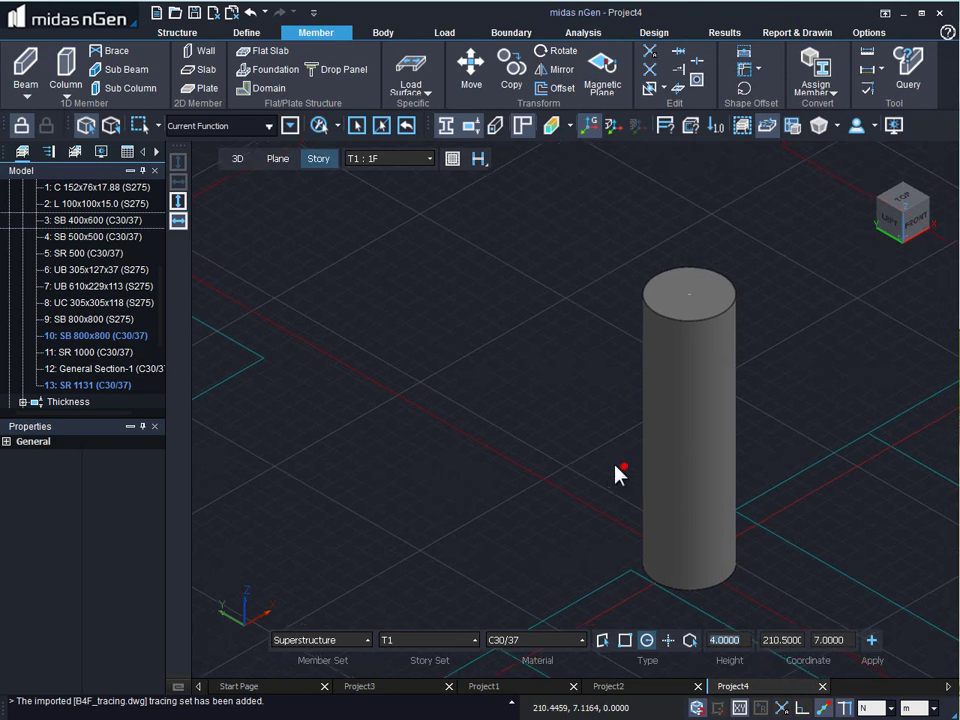
scroll(615, 475, down, 8)
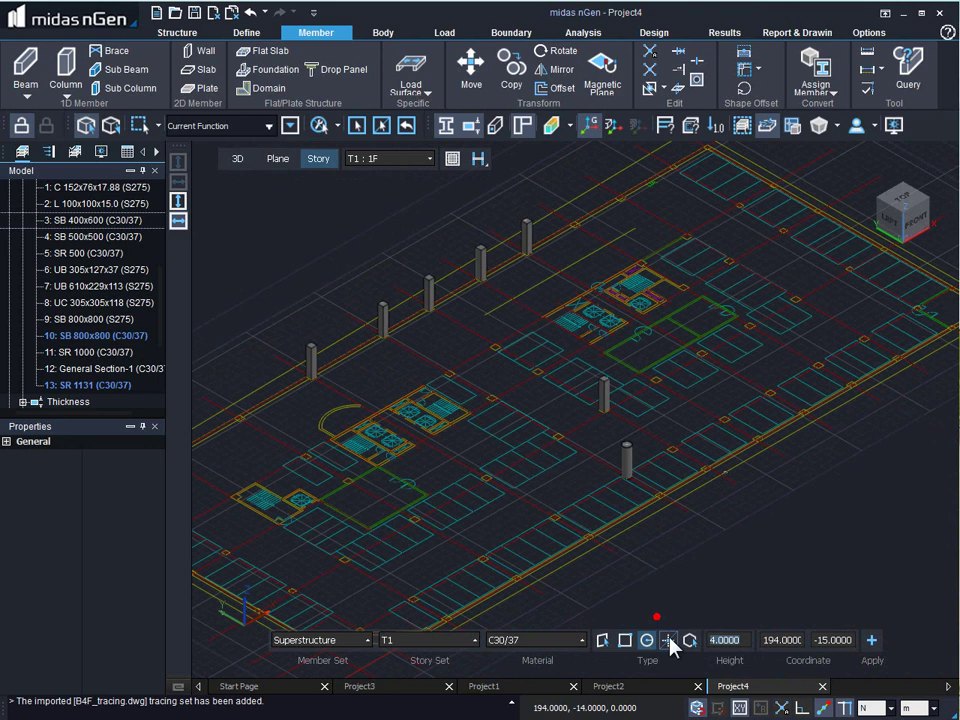
Step: Choose section 10 : SB 800x800 and place point columns at three grid intersections
click(668, 641)
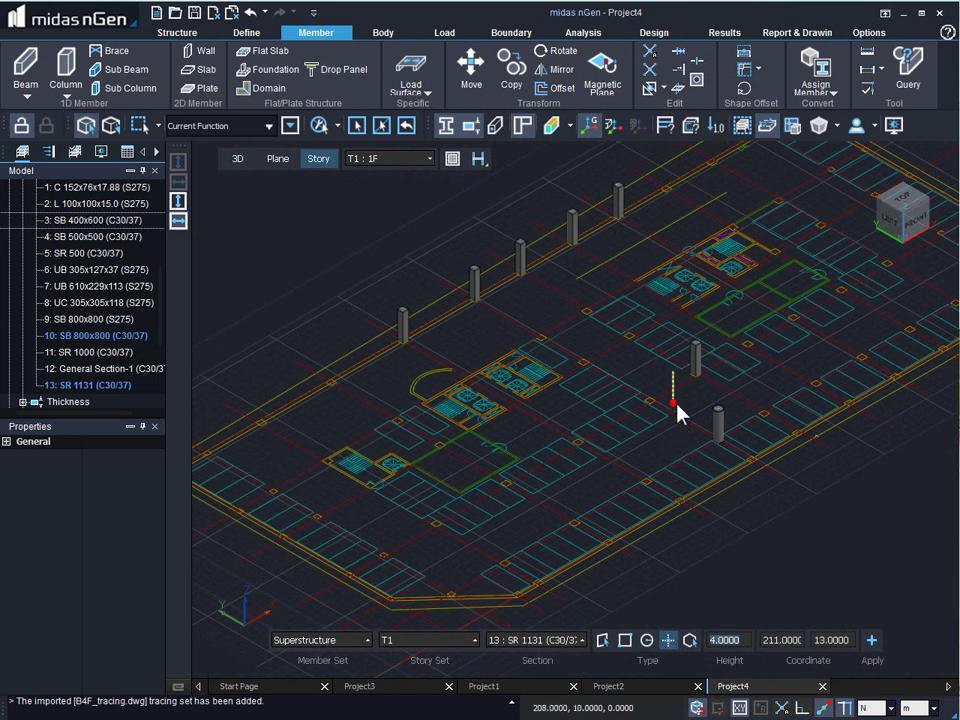
click(540, 641)
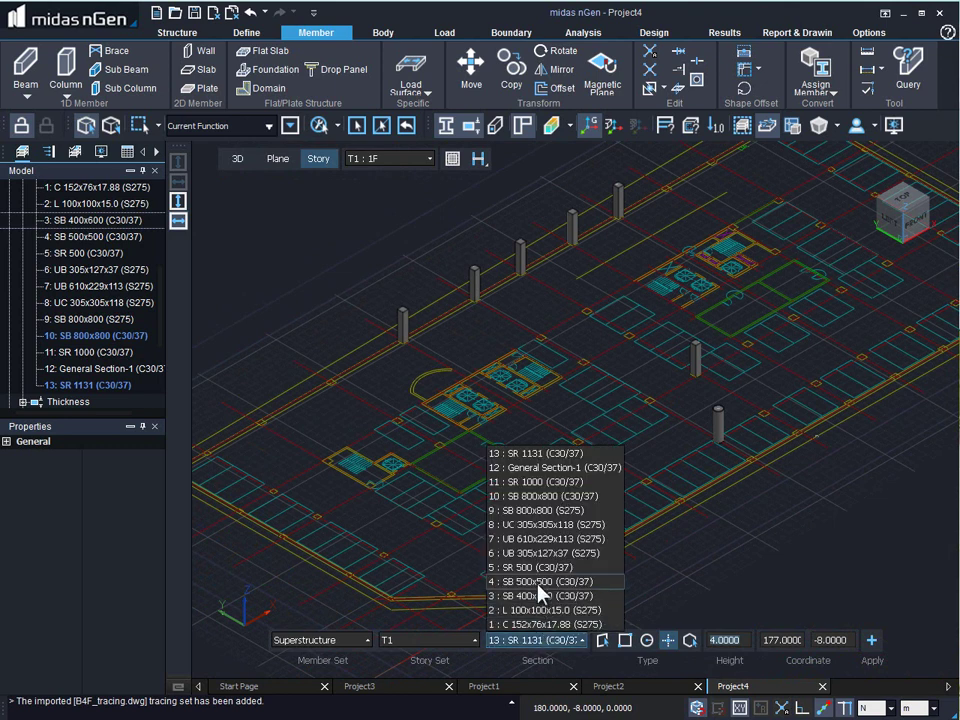
click(545, 508)
scroll(565, 533, up, 5)
scroll(565, 533, up, 3)
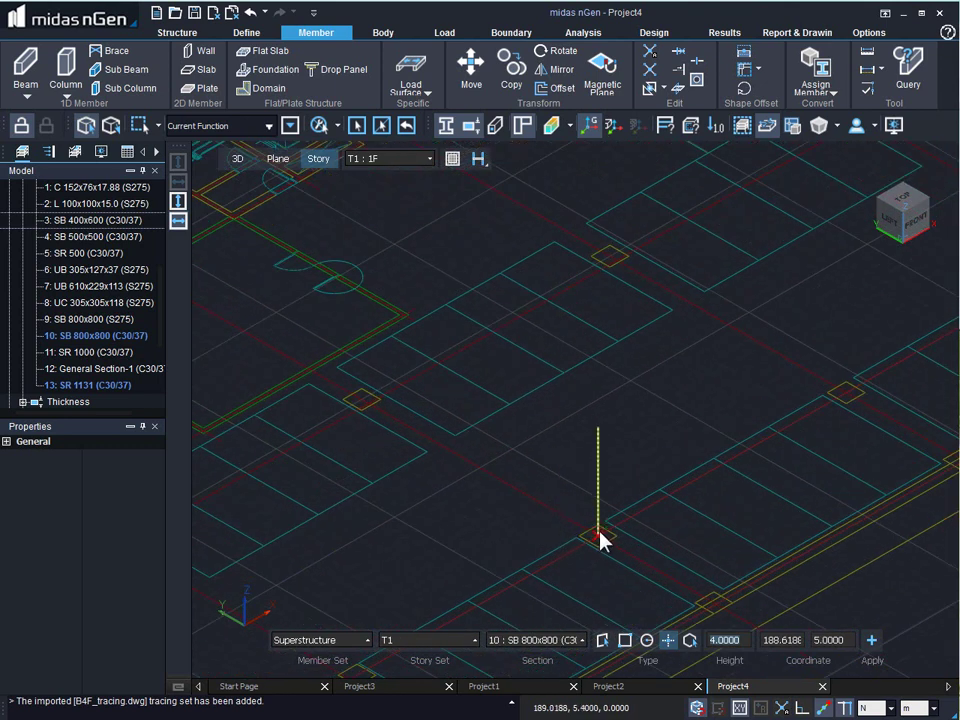
click(599, 537)
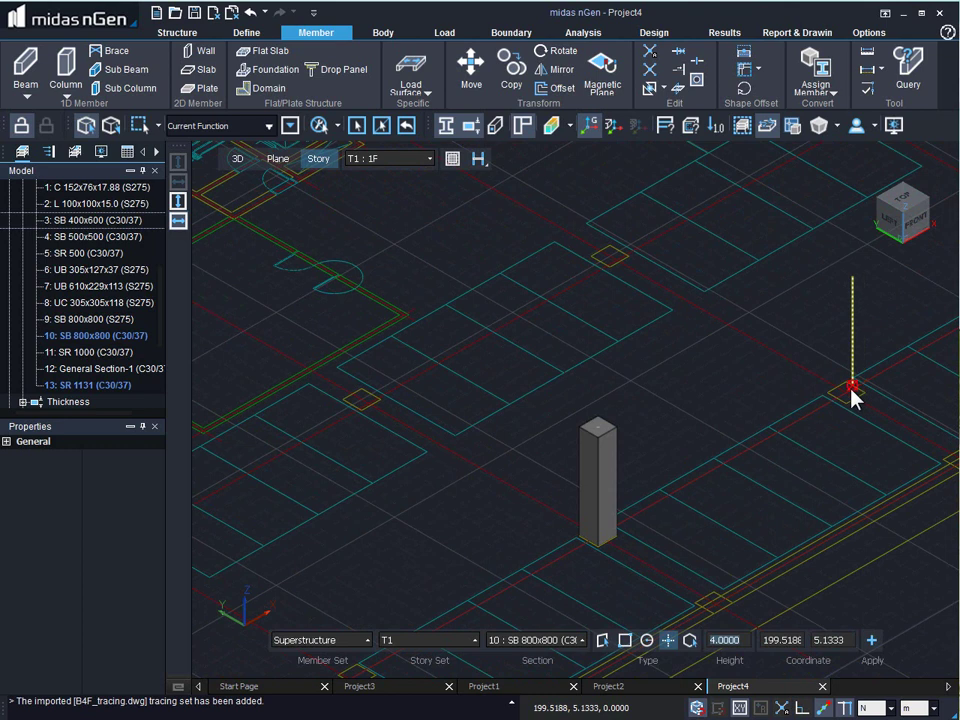
click(846, 396)
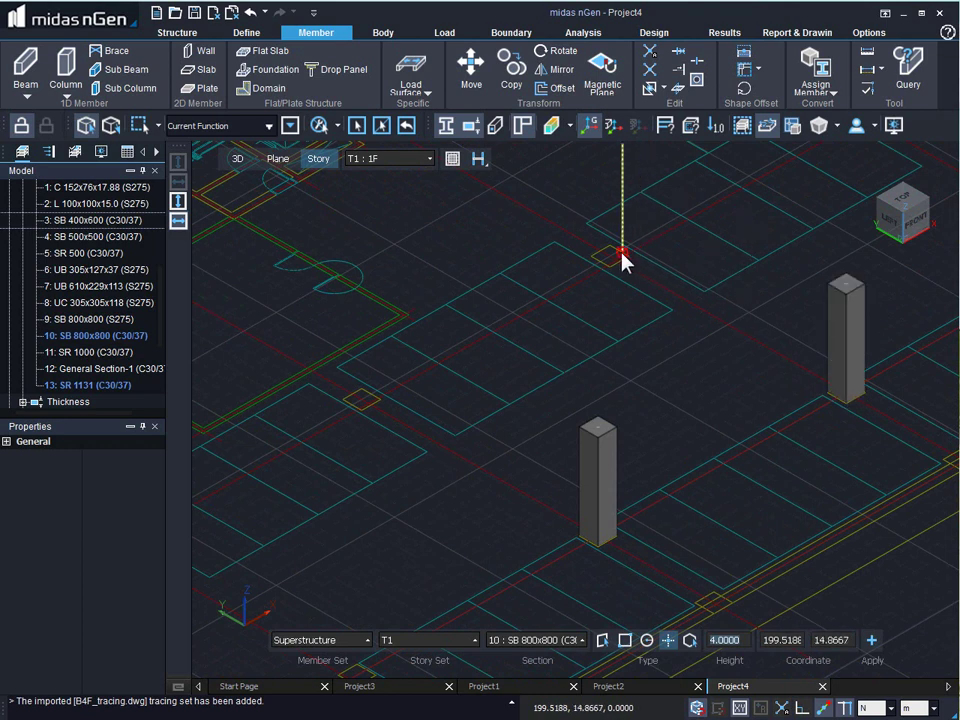
click(680, 320)
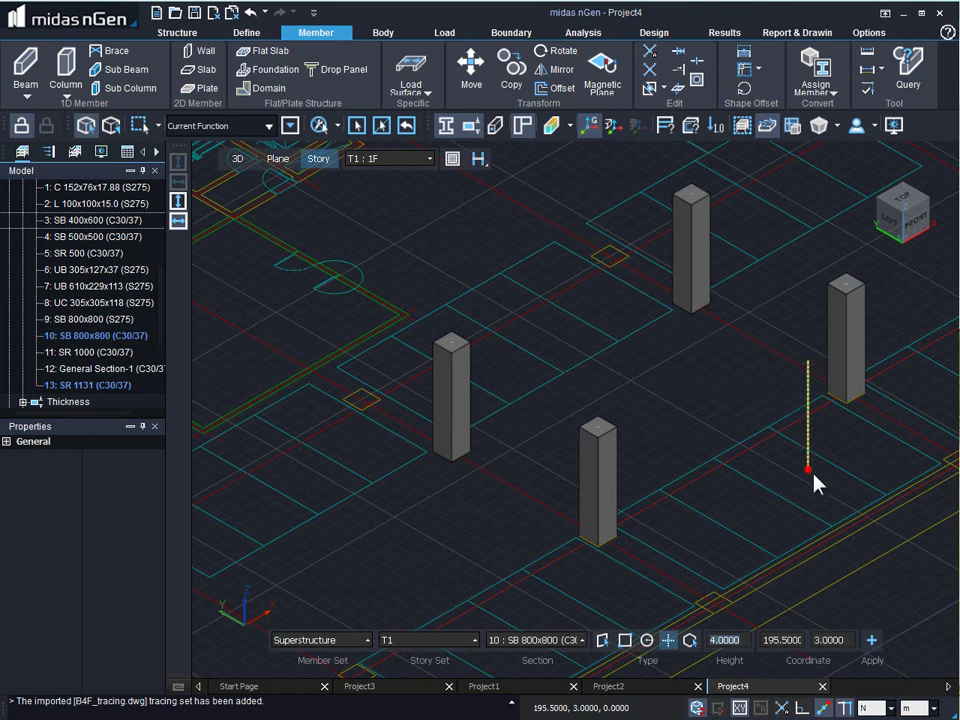
Step: In top view, trace a custom-outline column with corners at the wall bend
click(690, 640)
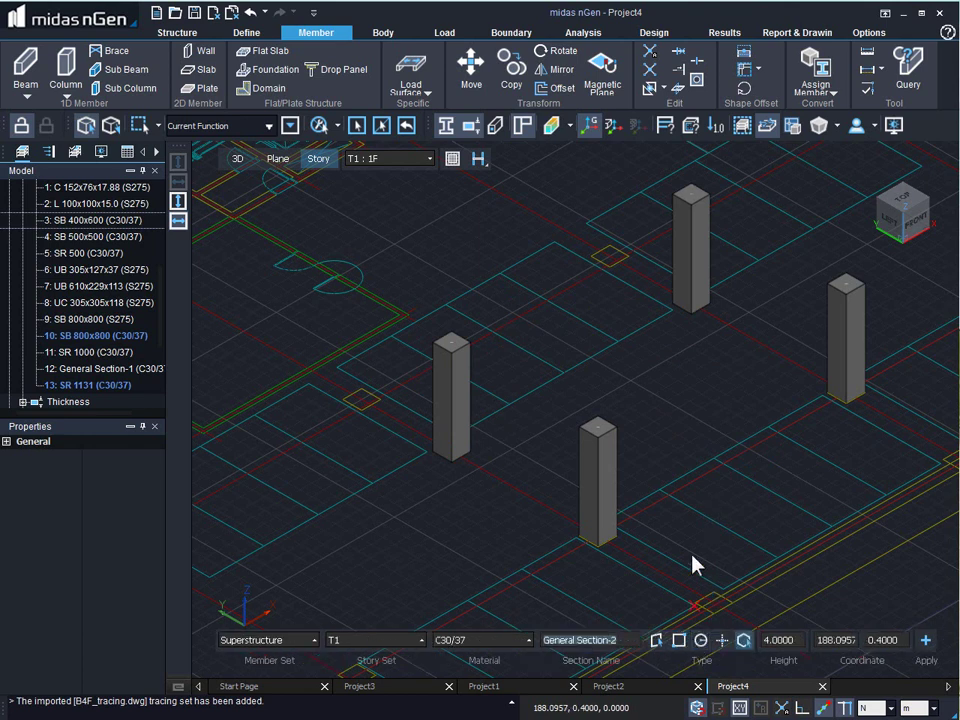
middle_drag(640, 585, 825, 248)
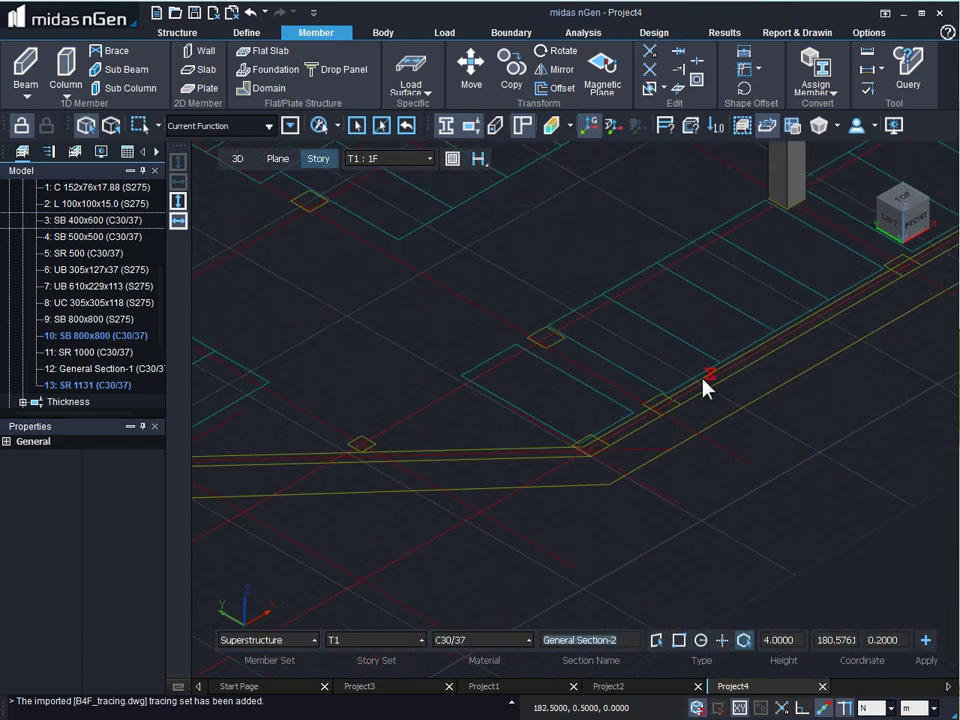
right_click(676, 406)
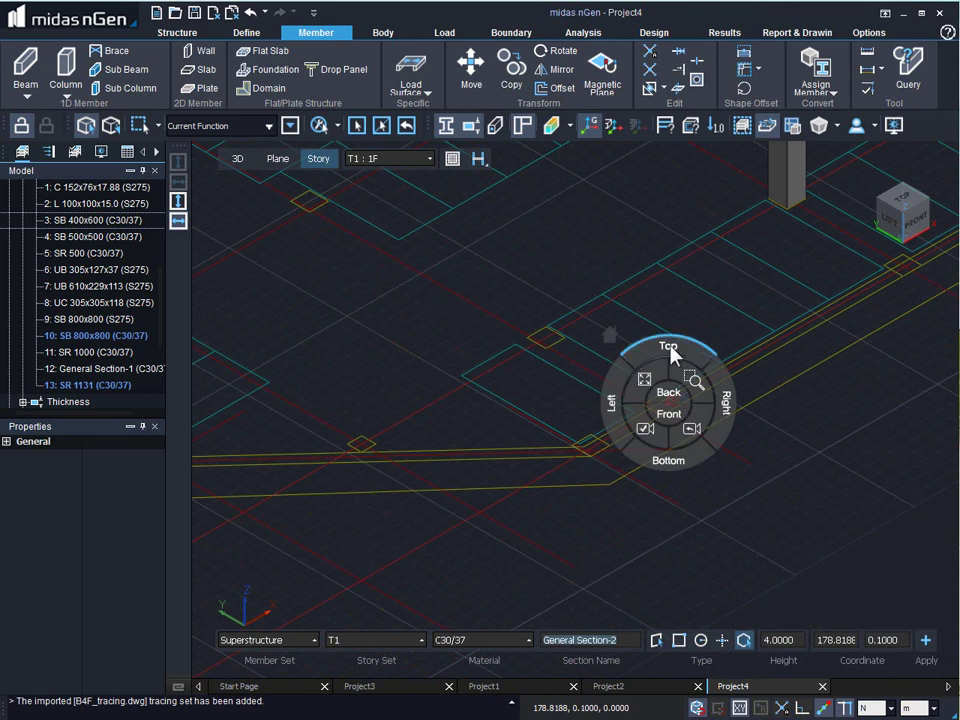
click(671, 354)
scroll(317, 553, up, 8)
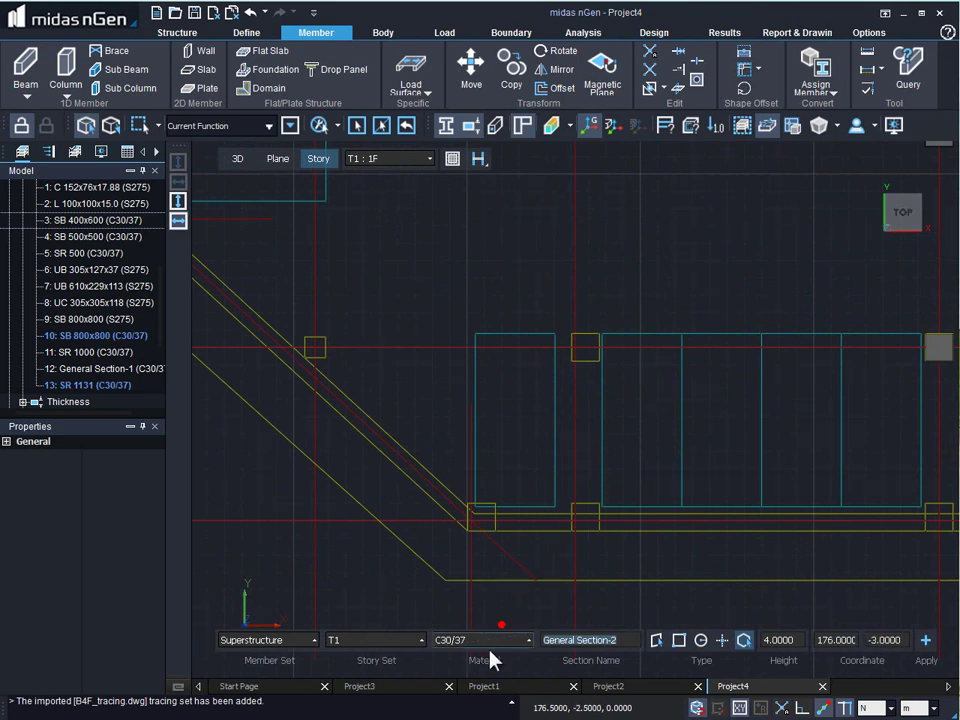
click(468, 531)
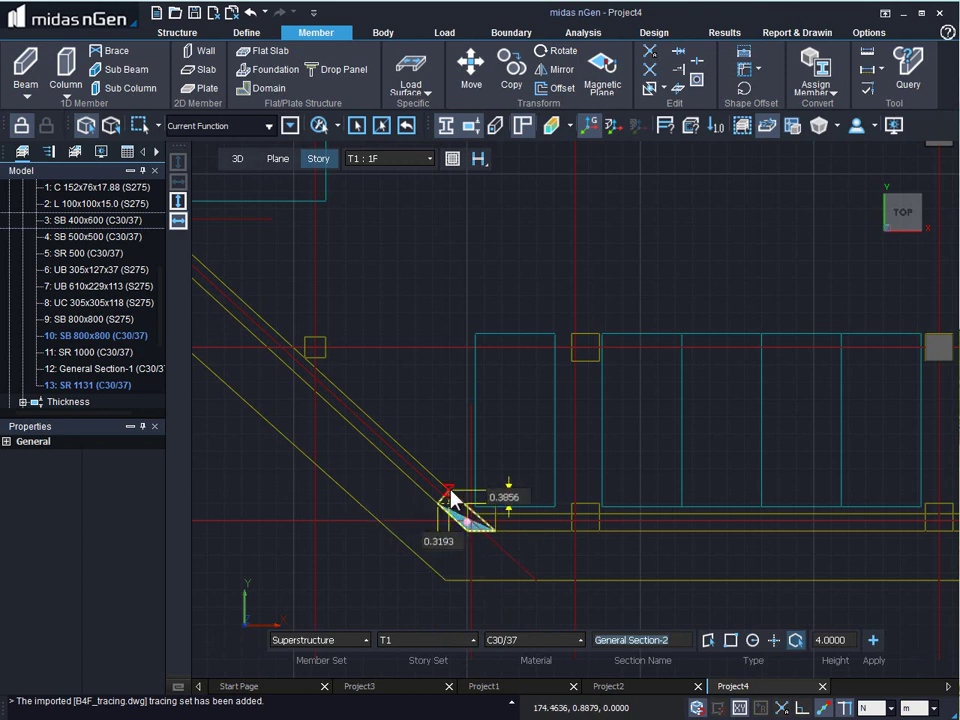
click(448, 496)
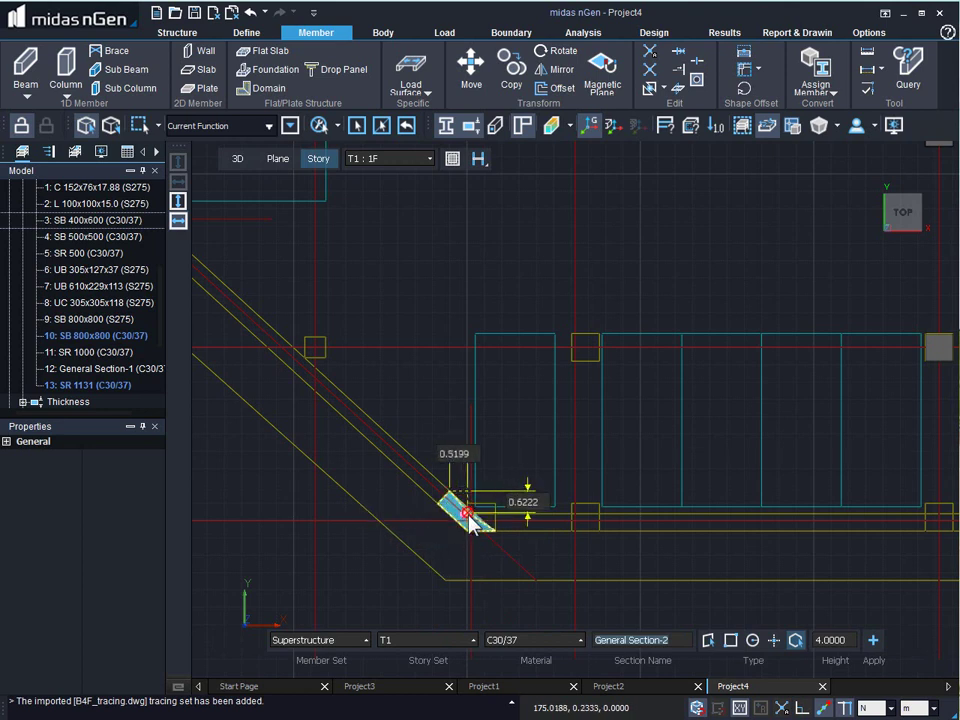
click(468, 514)
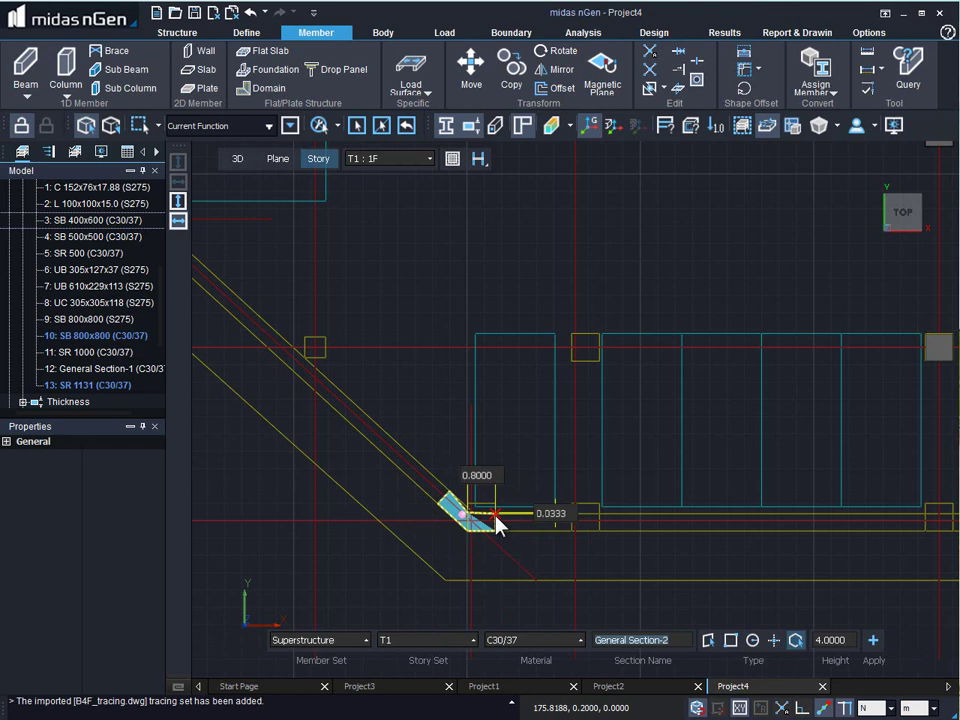
click(874, 641)
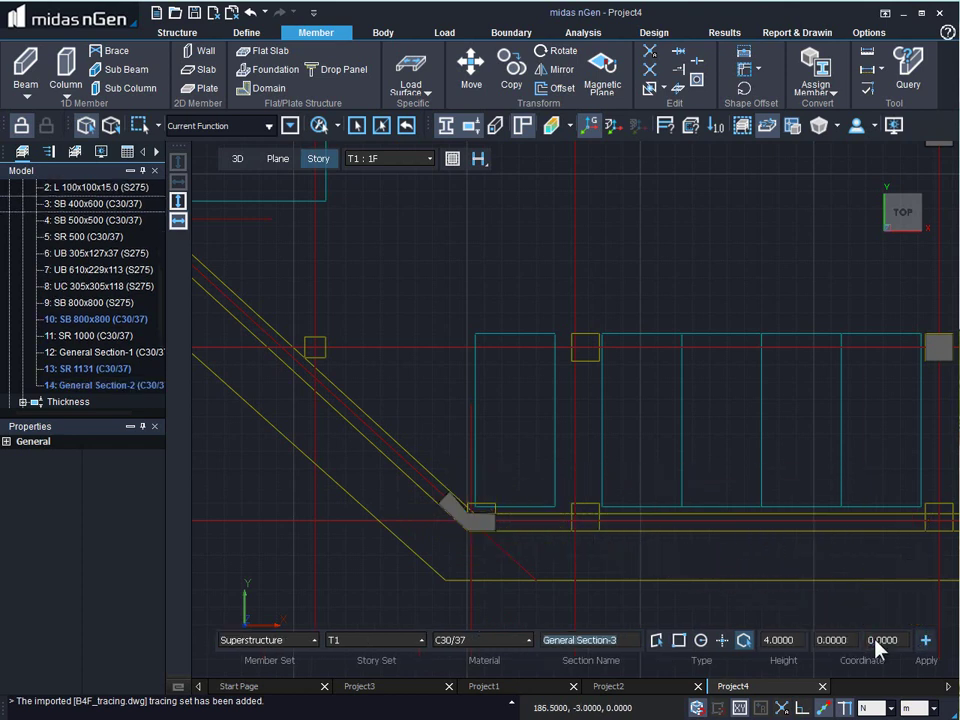
Step: Orbit and pan into an oblique 3-D view across the traced floor plan
right_click(702, 535)
drag(639, 461, 481, 585)
scroll(481, 585, up, 10)
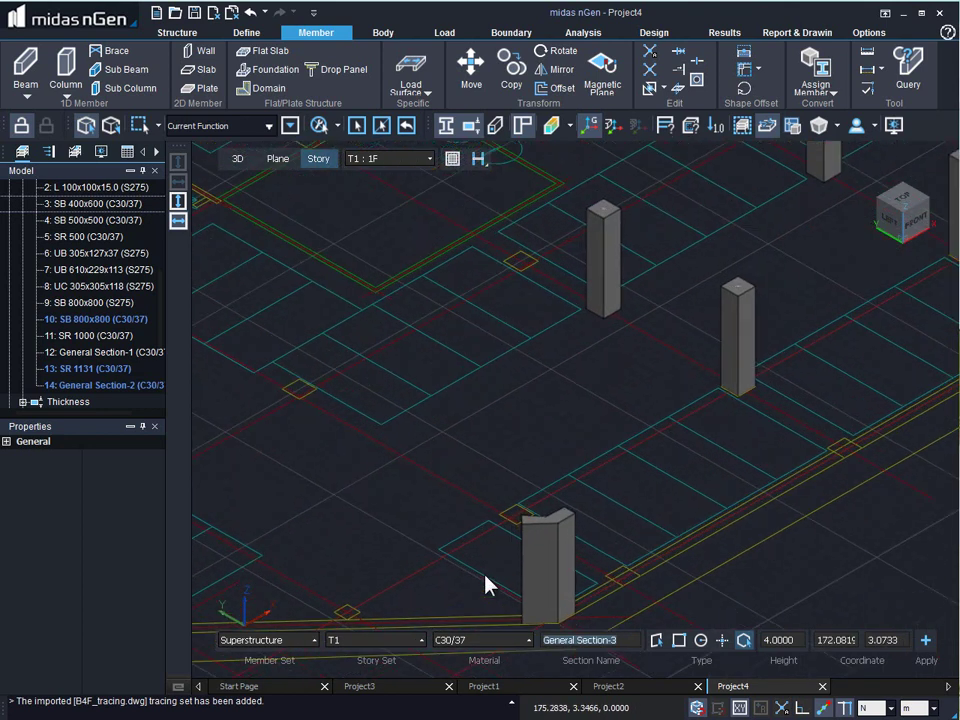
middle_drag(636, 524, 630, 482)
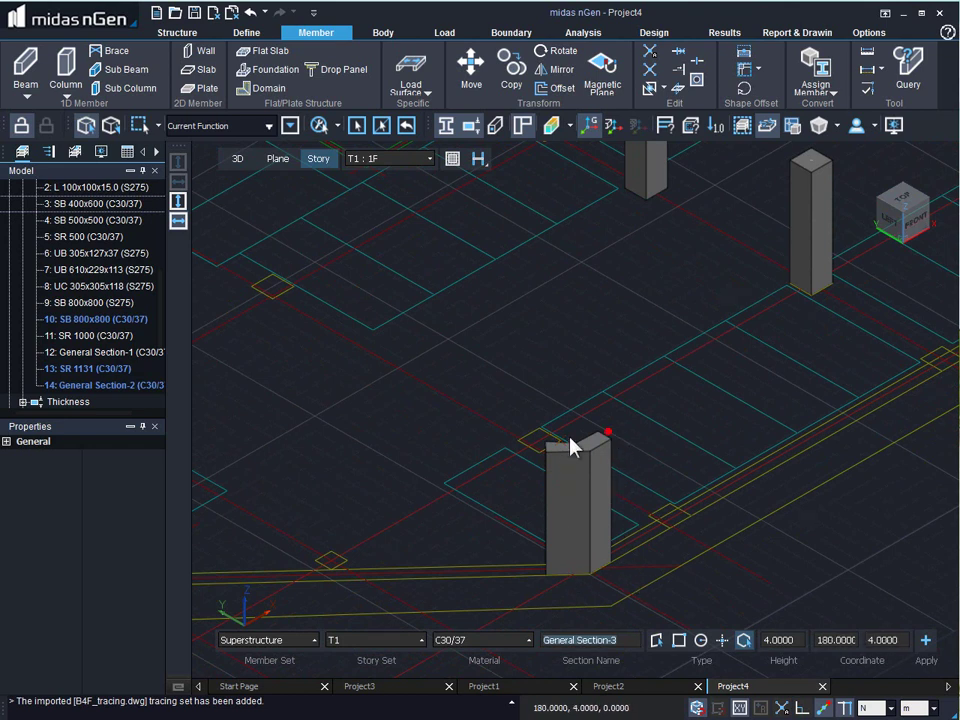
middle_drag(609, 290, 509, 318)
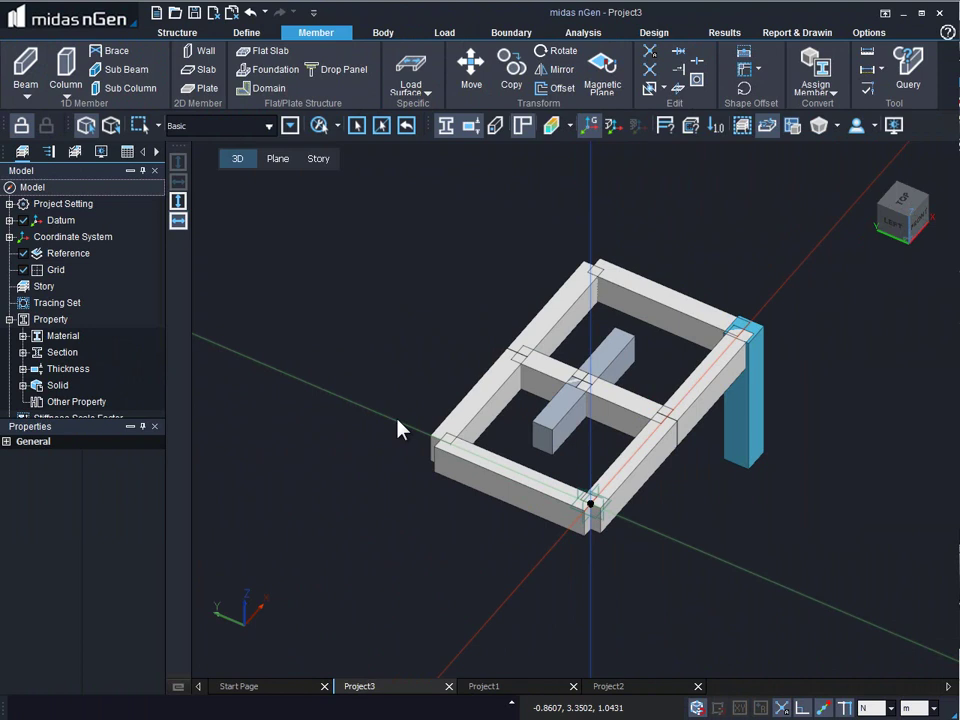
Step: Switch to the Project1 frame model and bring up the Member tools
click(533, 688)
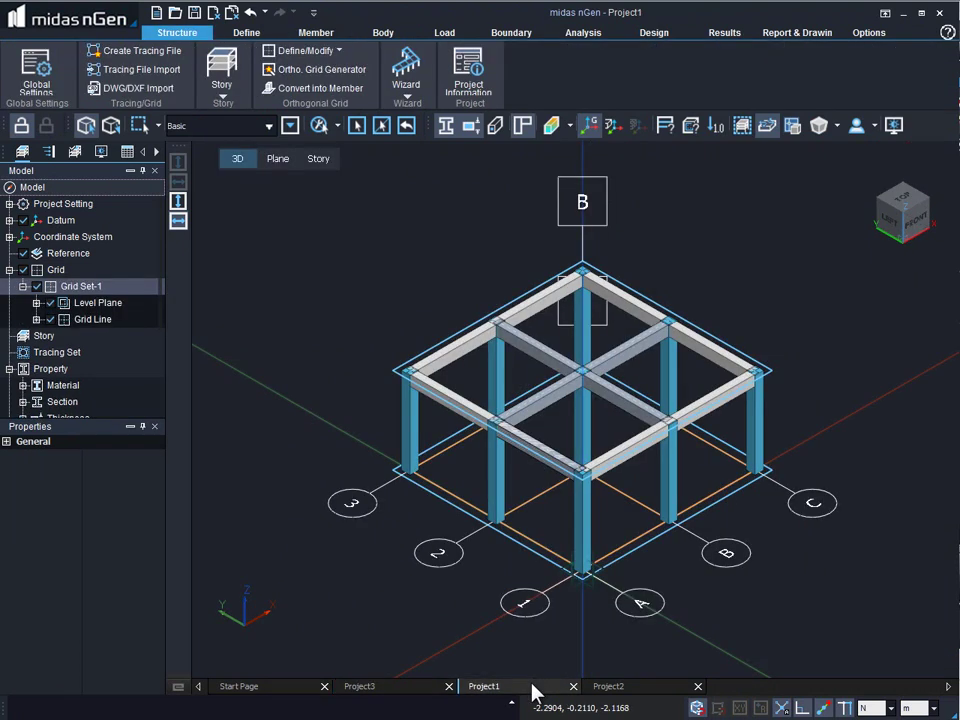
click(316, 34)
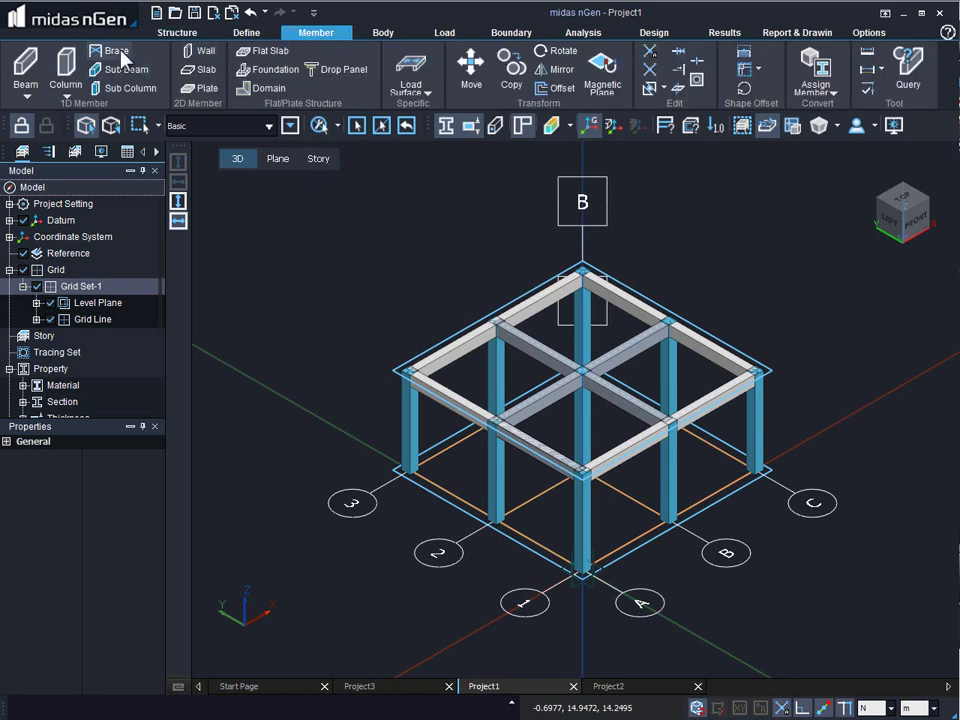
Step: Set up braces with analysis type Brace(Beam) and section C 152x76x17.88
click(120, 56)
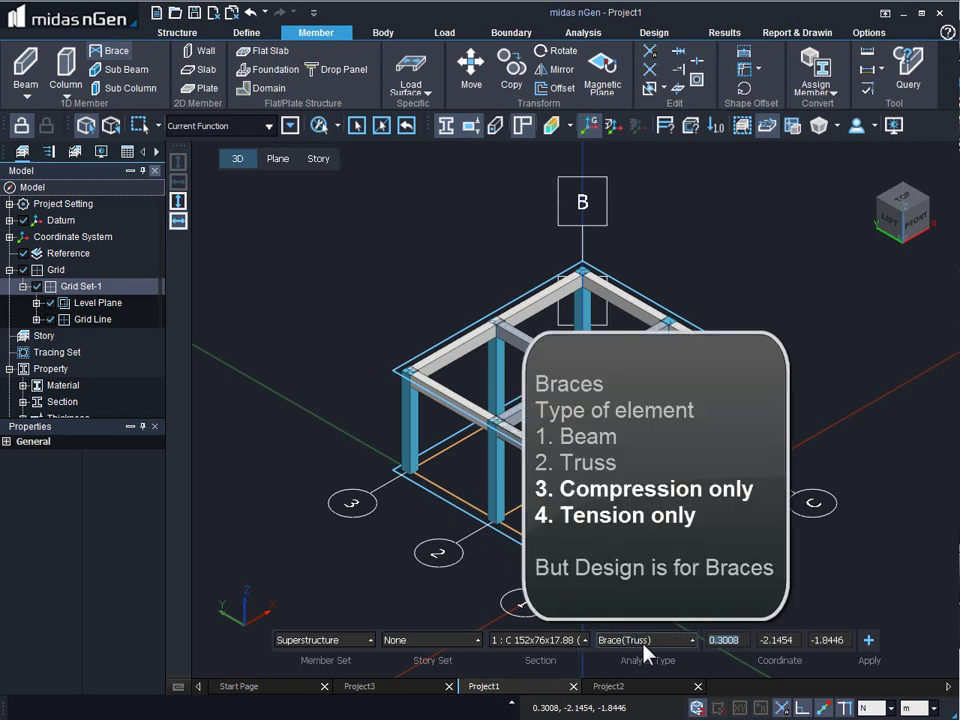
click(644, 640)
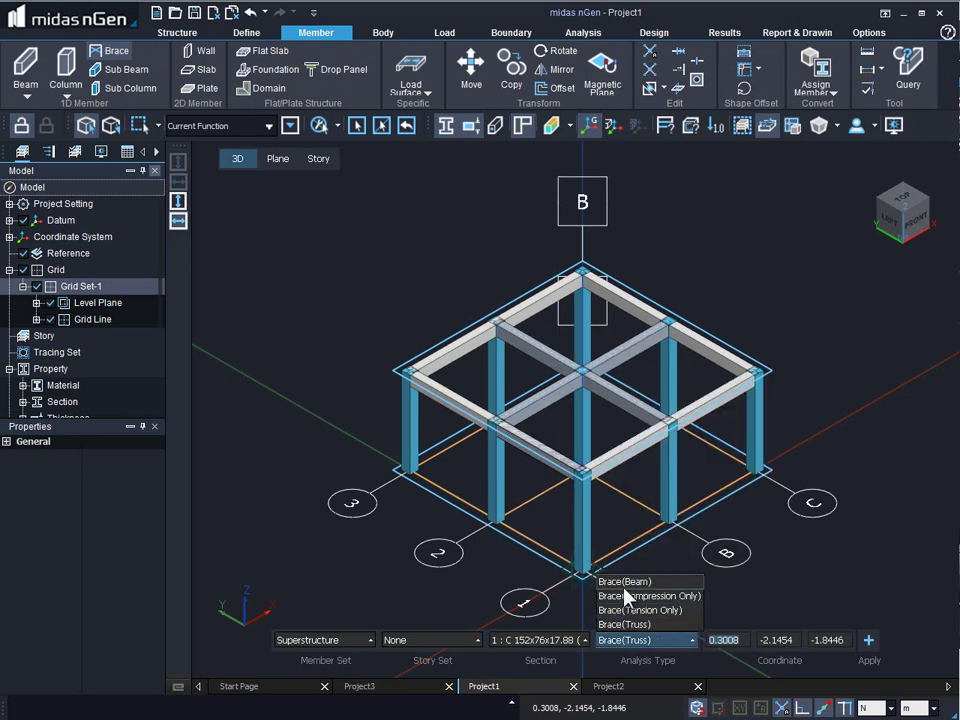
click(622, 581)
click(575, 640)
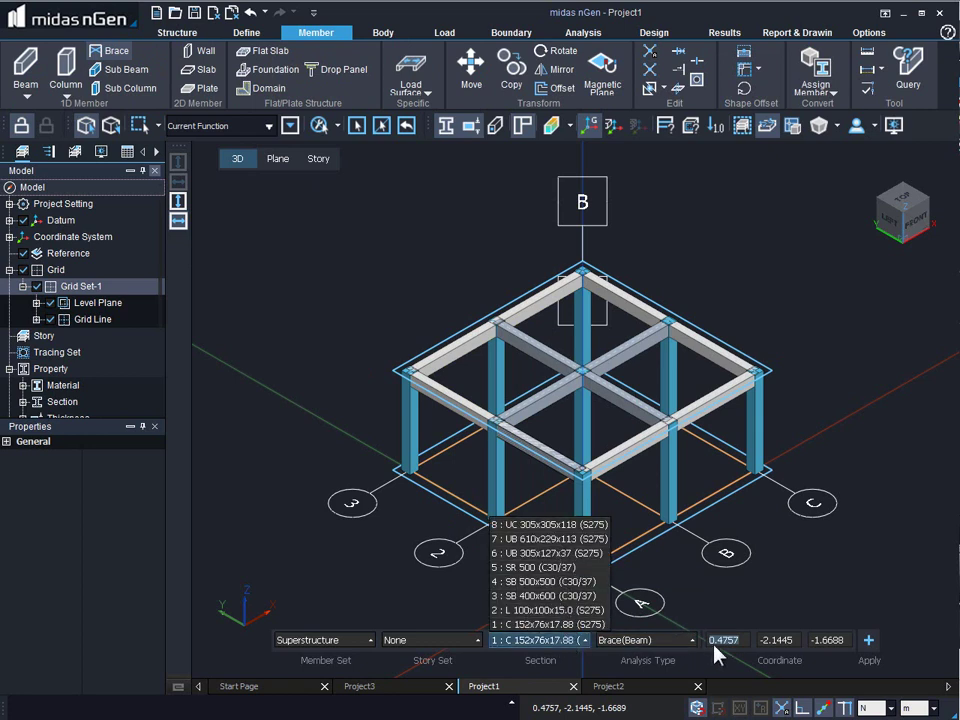
click(706, 597)
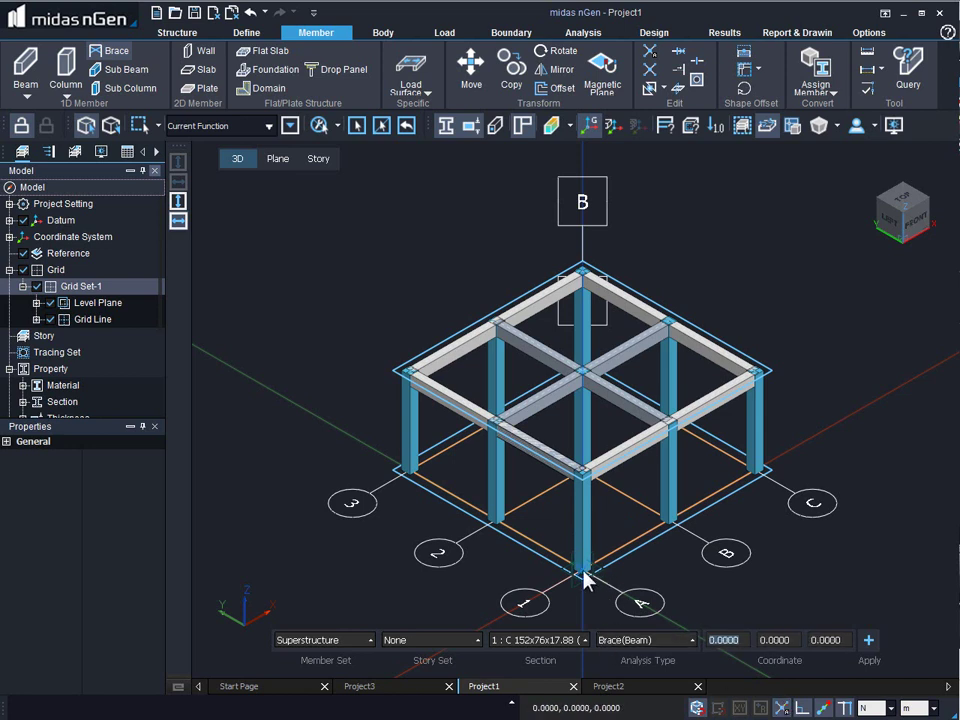
Step: Place two crossing diagonal braces in one bay, column base to beam node
middle_drag(617, 536, 673, 443)
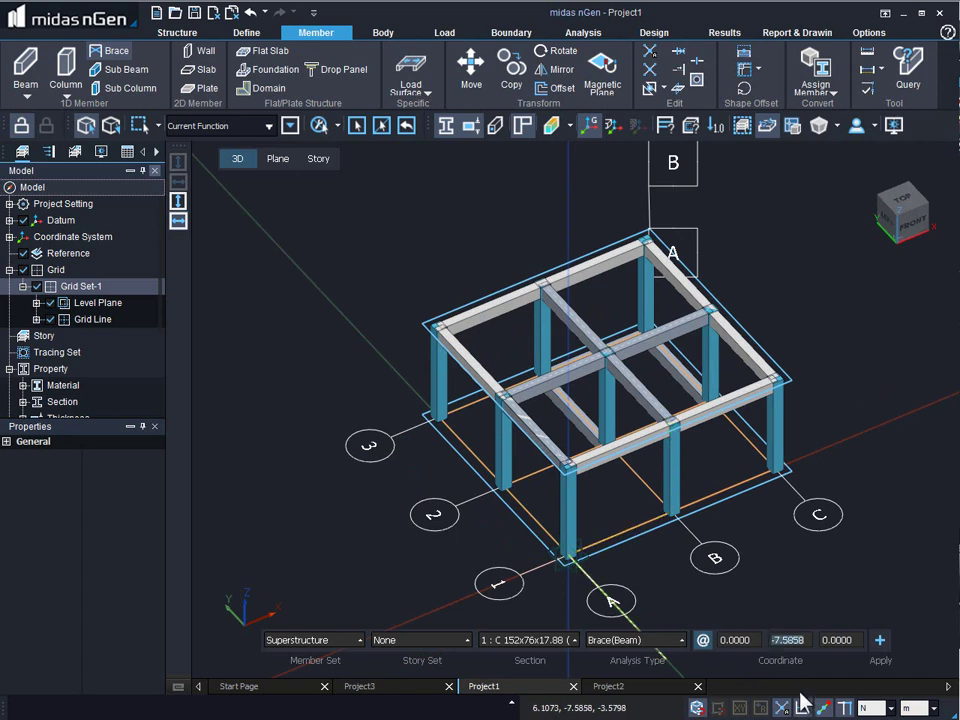
click(677, 428)
key(Escape)
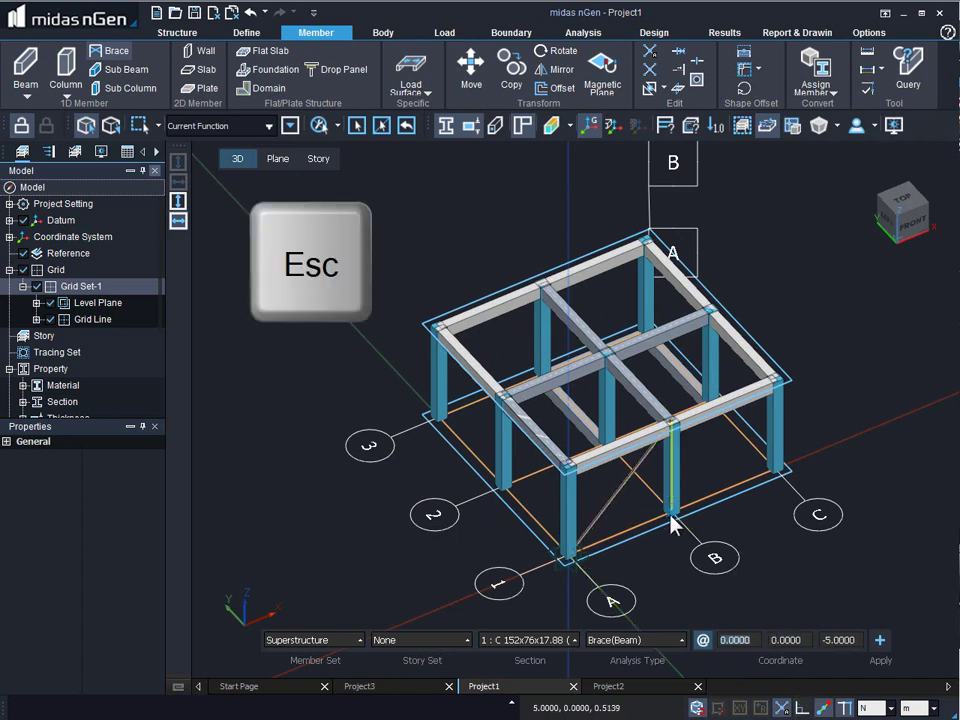
key(space)
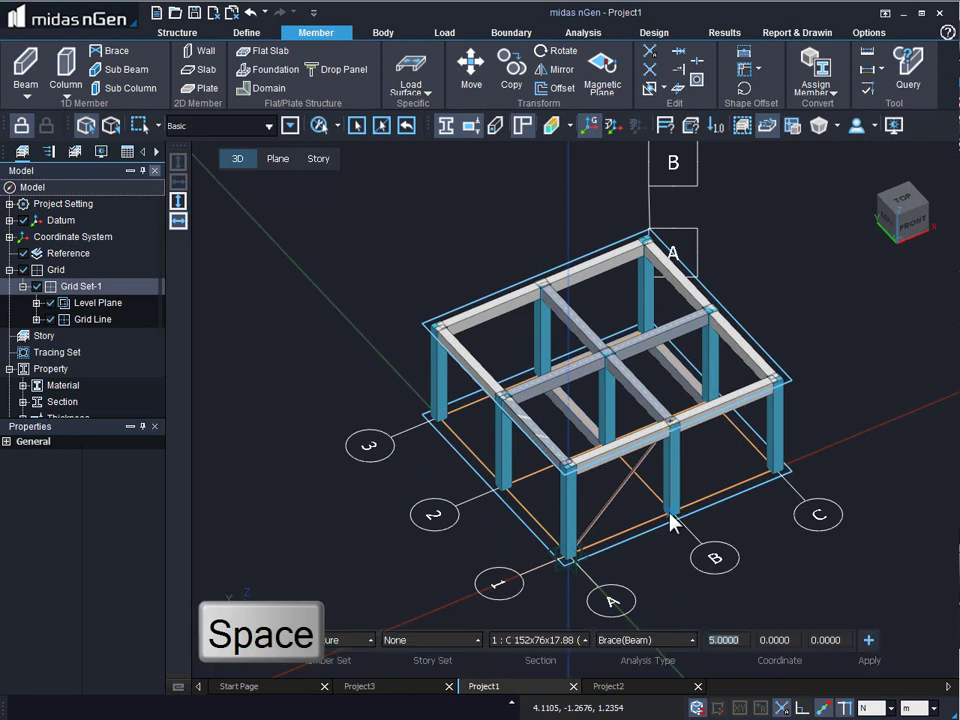
click(650, 493)
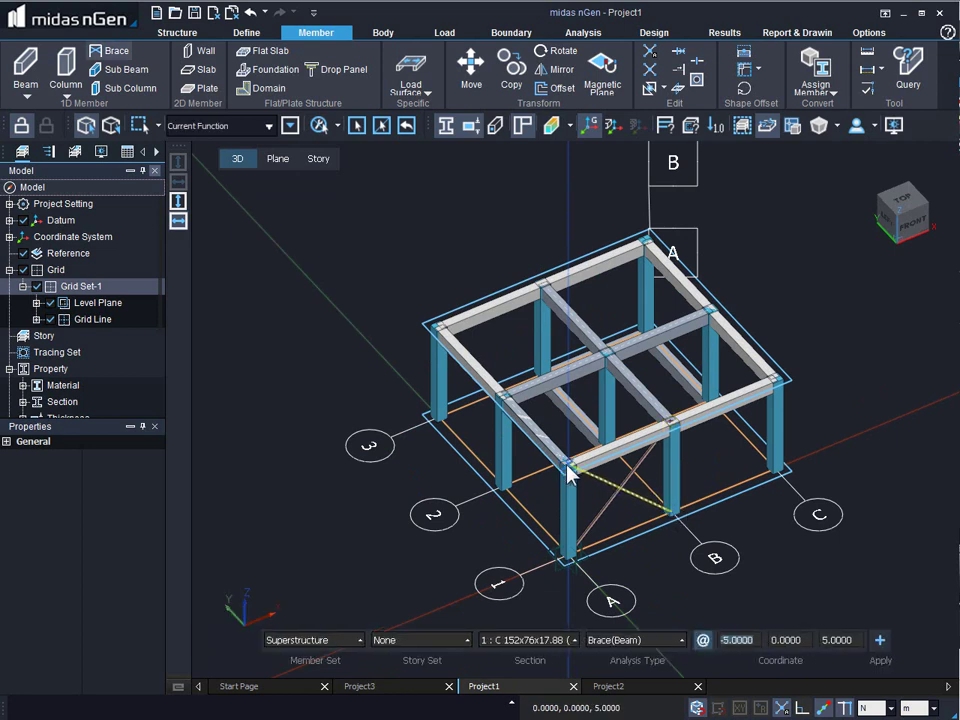
click(570, 473)
key(Escape)
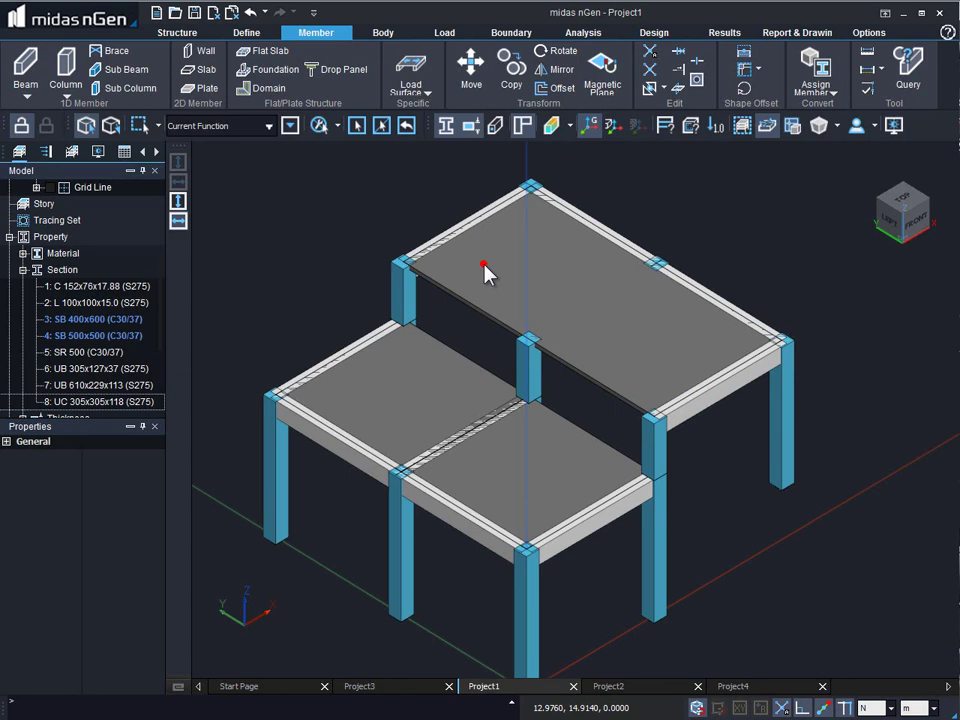
click(26, 93)
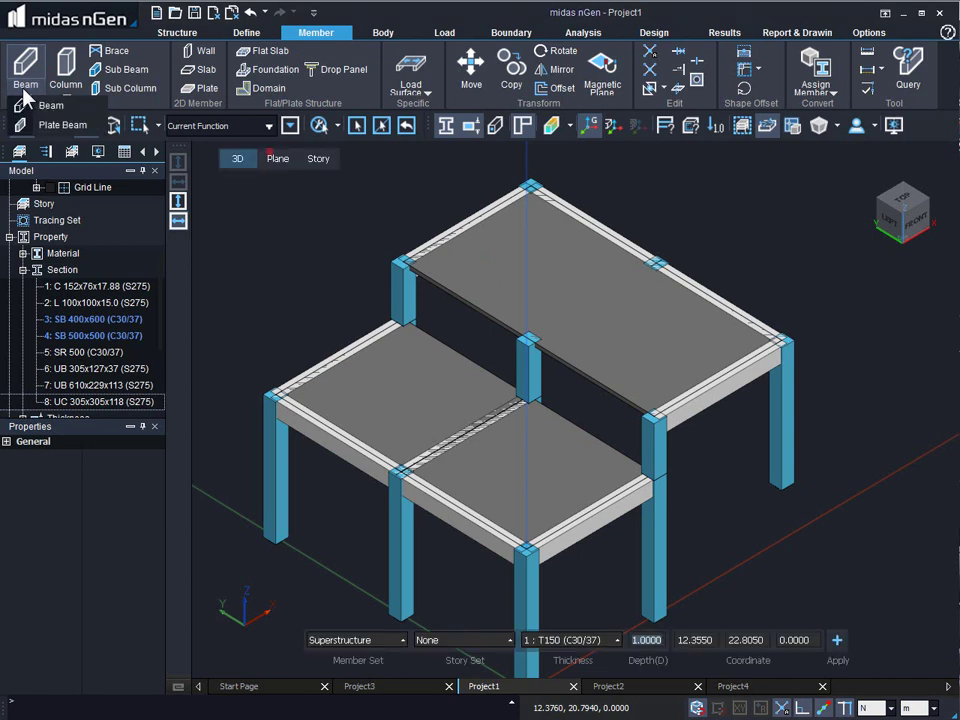
click(60, 126)
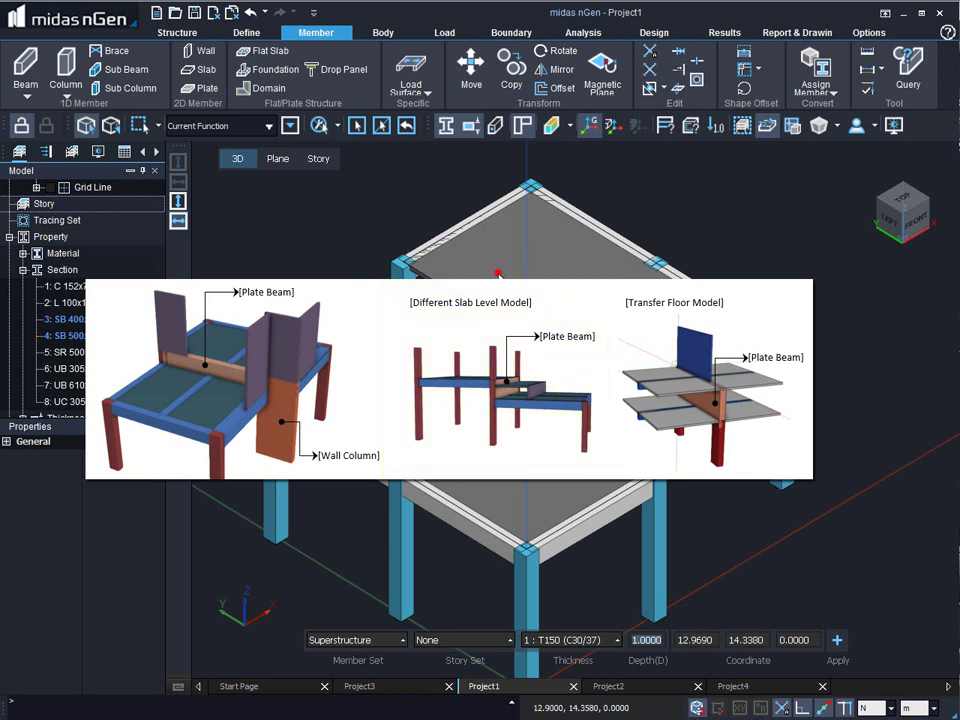
Step: Set up a Plate Beam with thickness 2 : T300 (C30/37) and depth 2
click(425, 385)
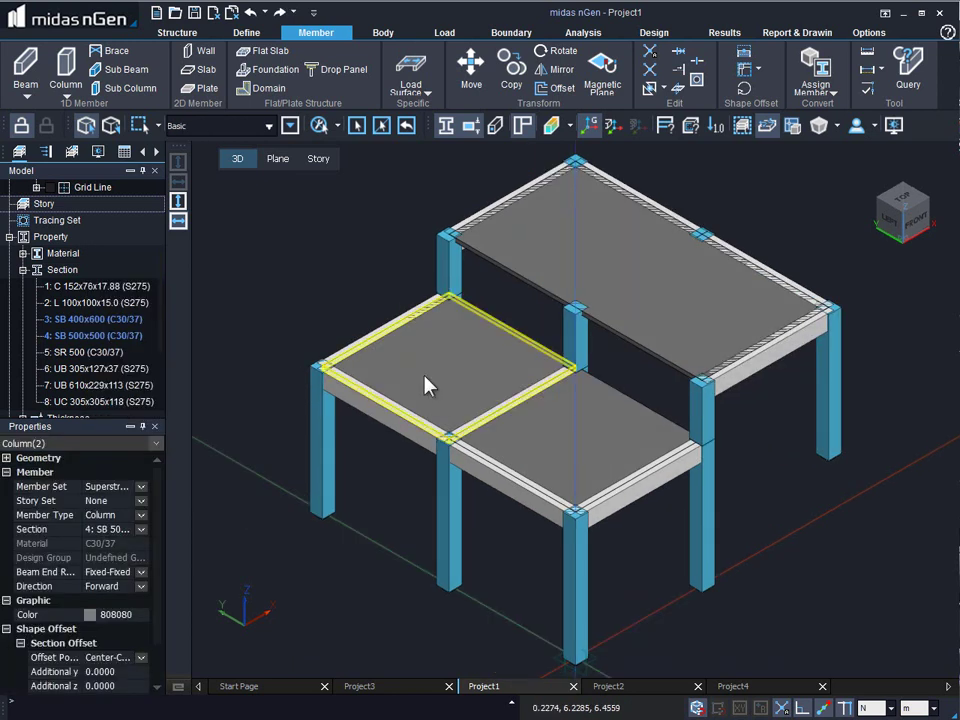
click(26, 86)
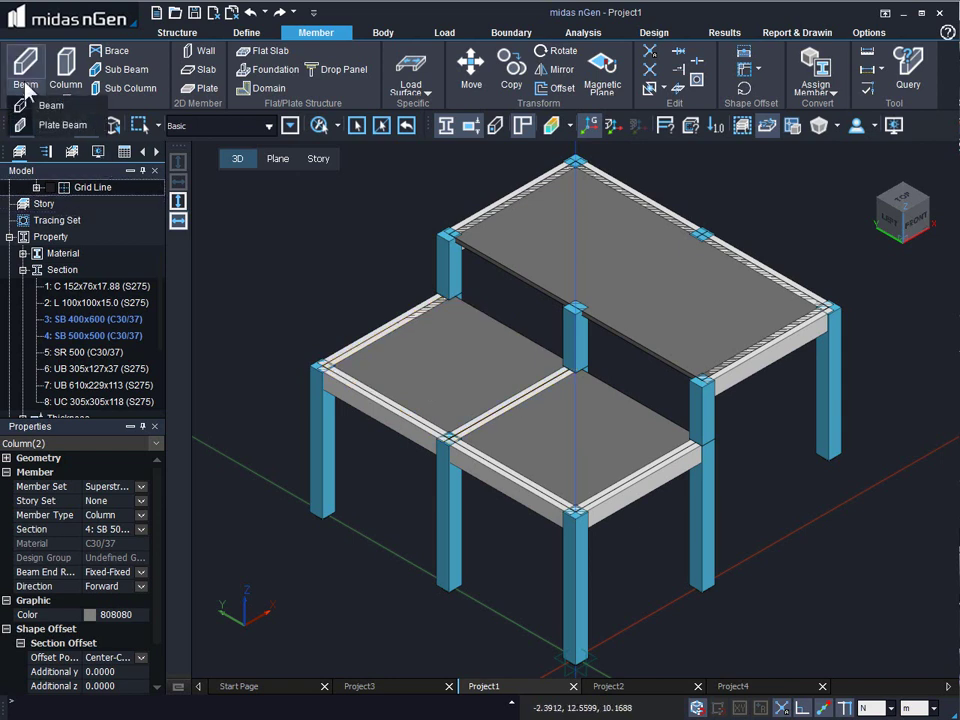
click(44, 125)
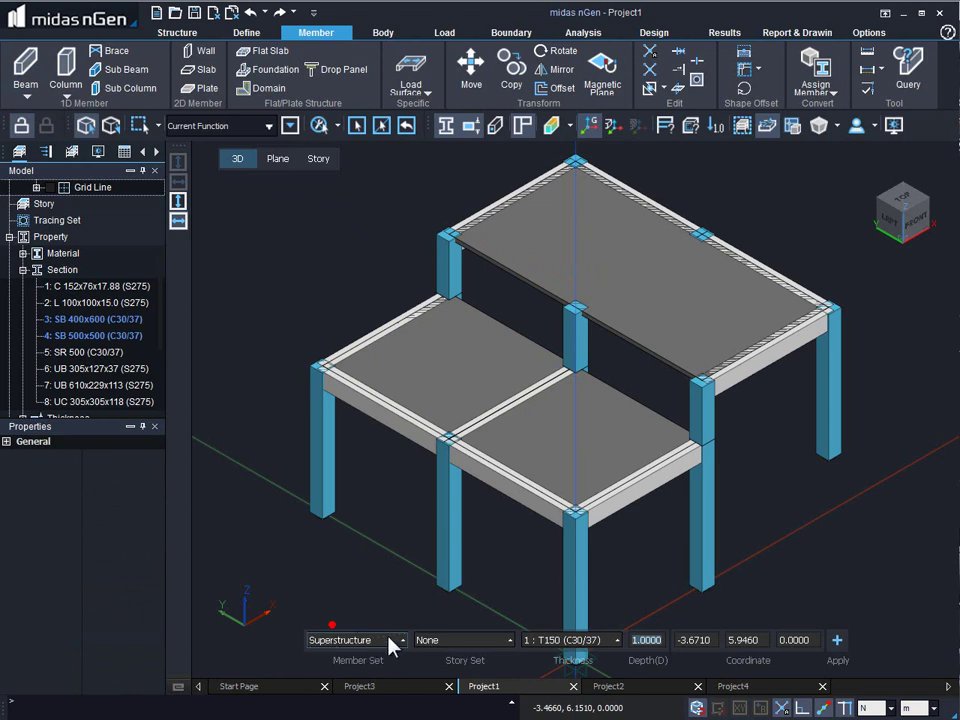
click(598, 637)
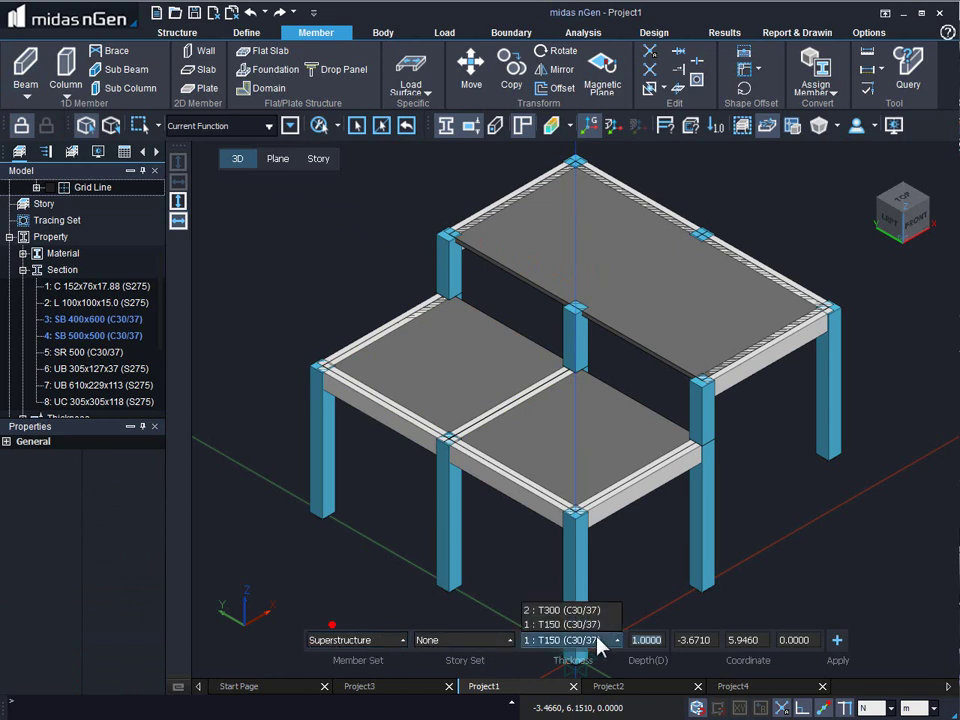
click(545, 611)
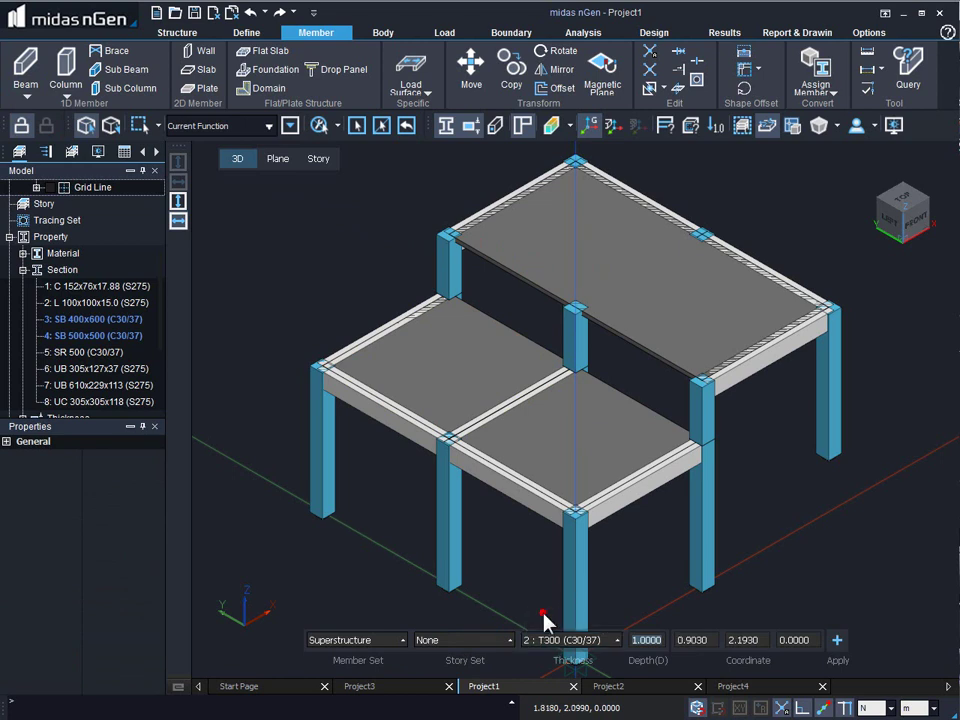
click(640, 638)
text(2)
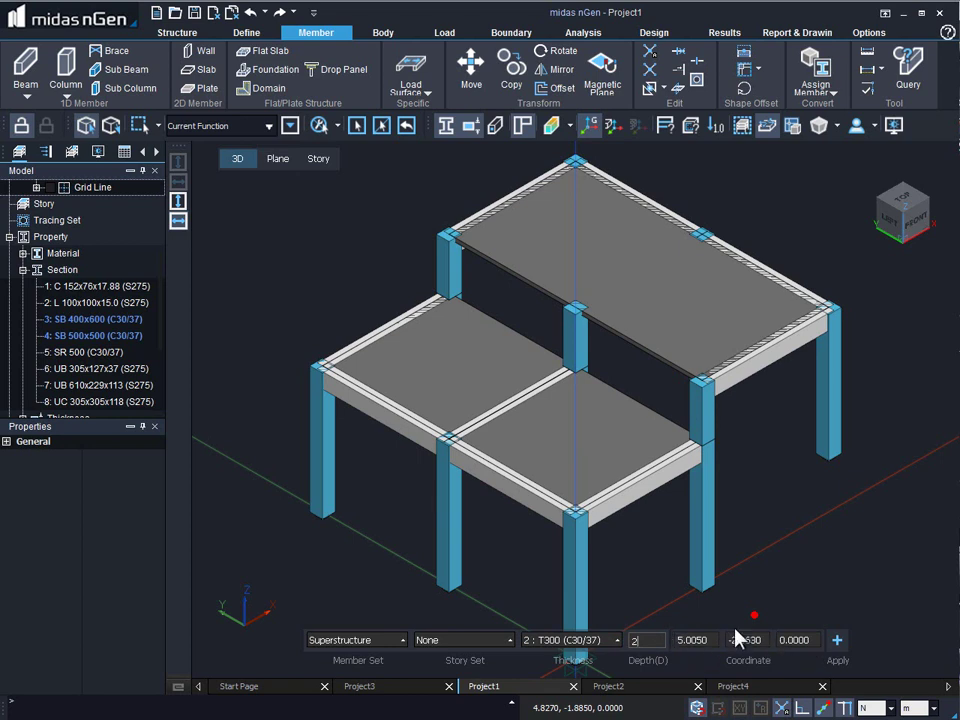
click(281, 167)
Step: On the top slab's plane, draw a 2-deep T300 plate beam between the two slab corners
click(551, 280)
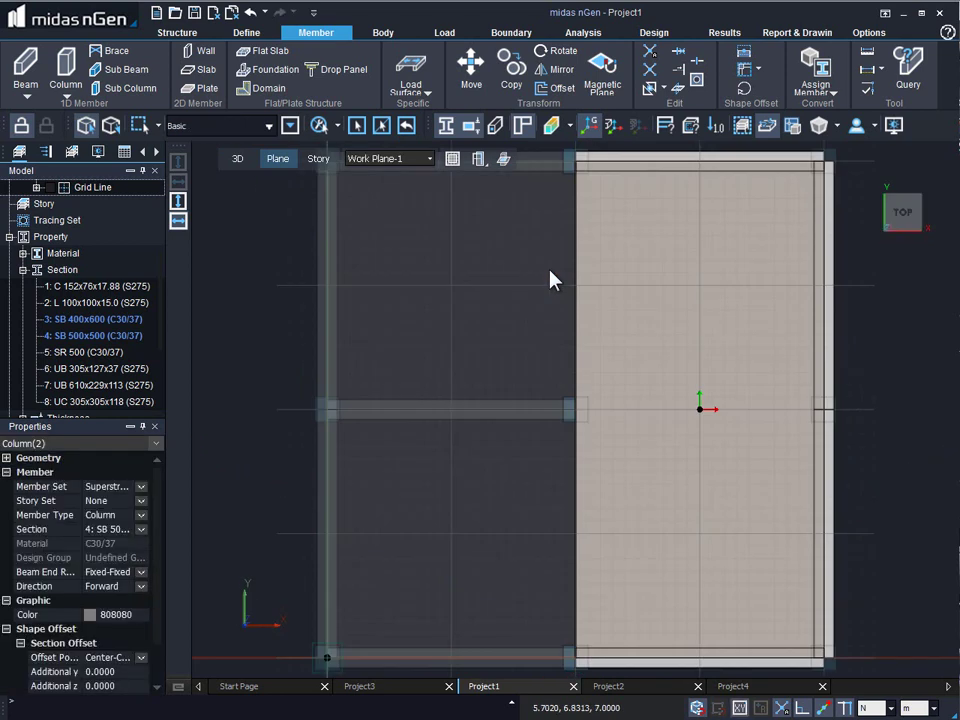
click(24, 92)
click(55, 122)
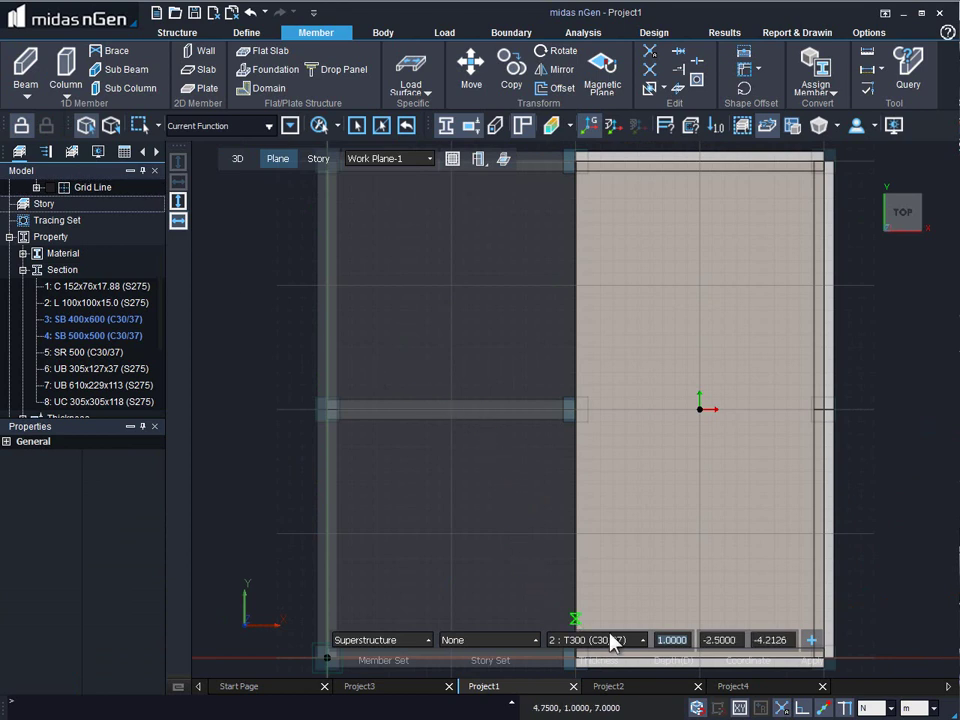
text(2)
middle_drag(553, 189, 568, 267)
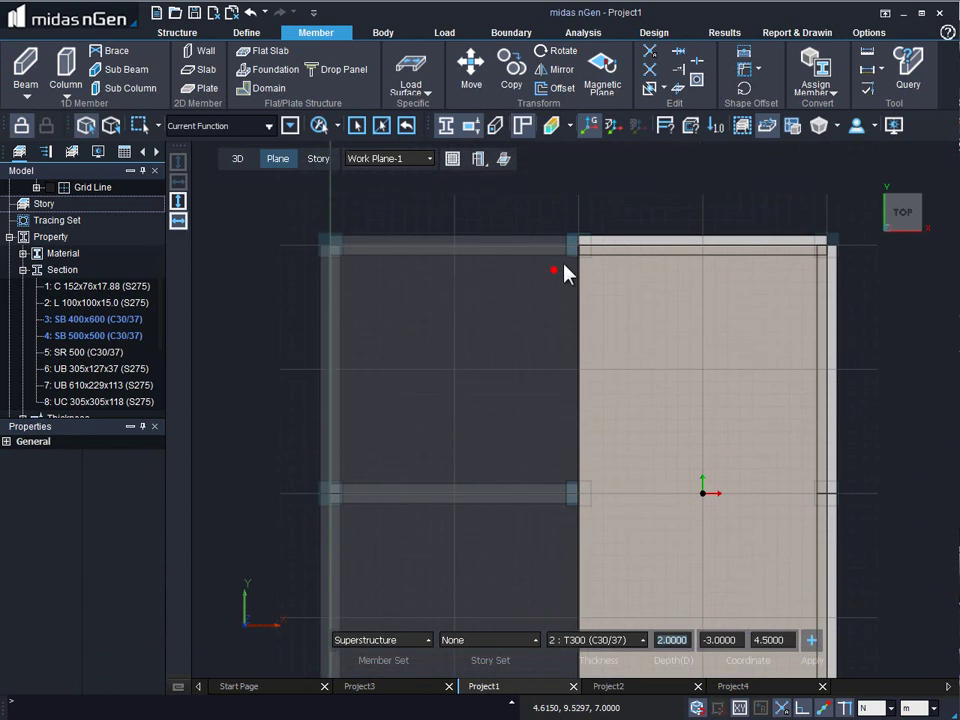
click(578, 244)
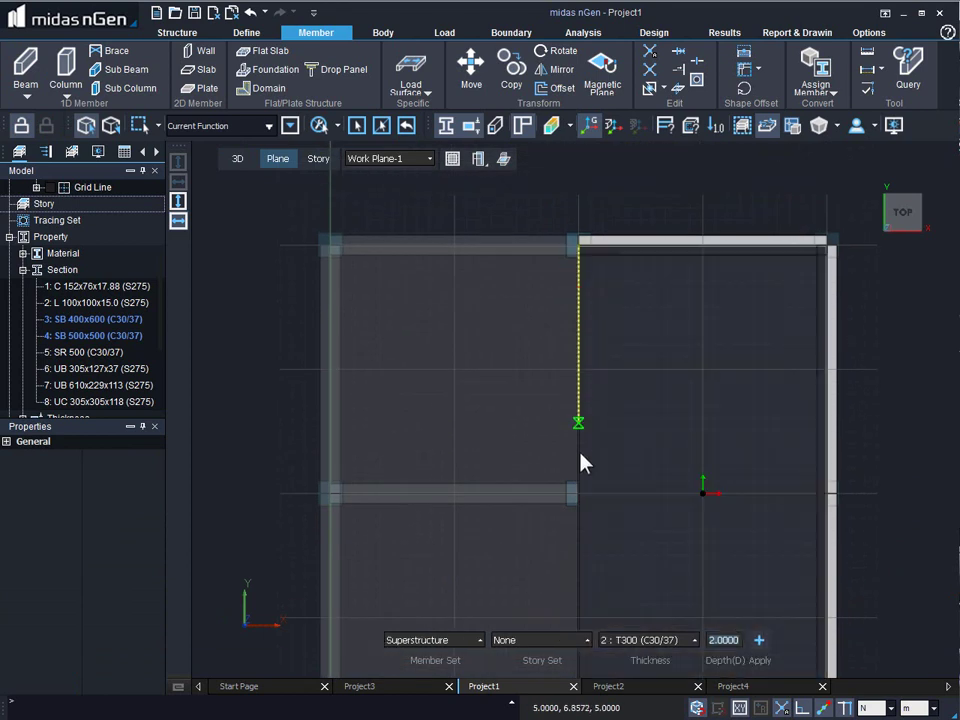
middle_drag(591, 598, 605, 427)
click(589, 561)
key(Escape)
right_click(557, 341)
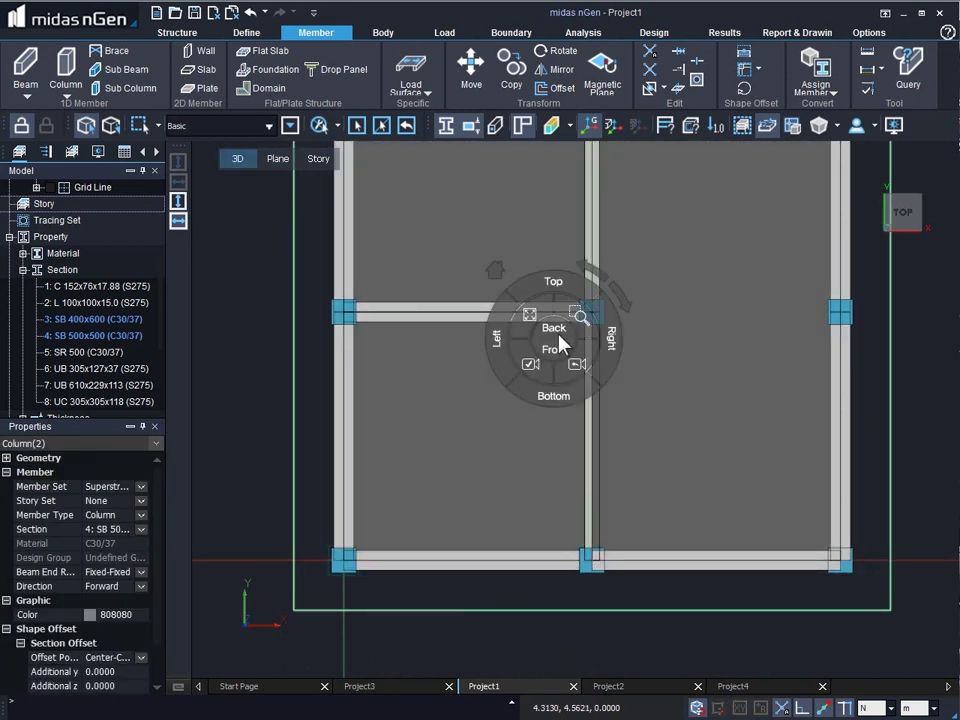
Step: Run Analysis for Design-1 on Project1, then switch to the Project2 model
key(Escape)
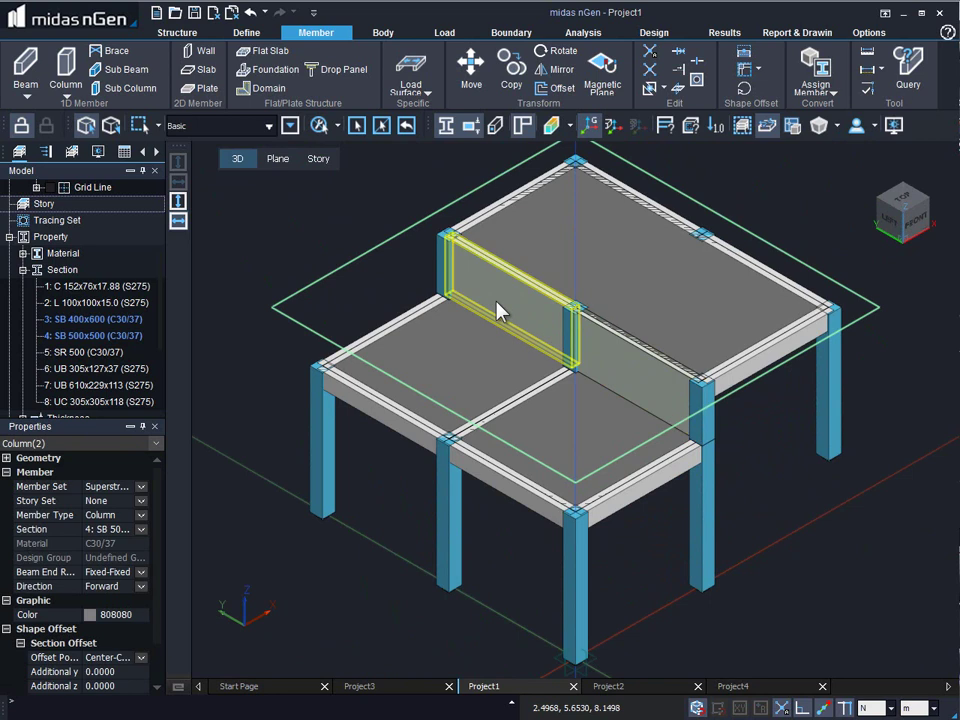
click(583, 32)
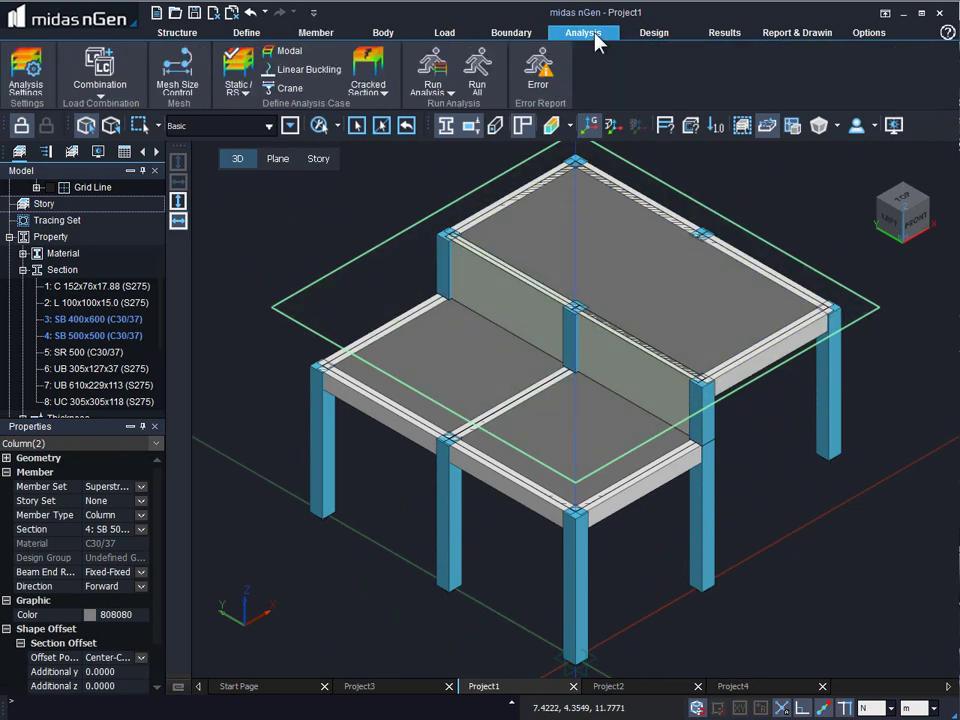
click(433, 72)
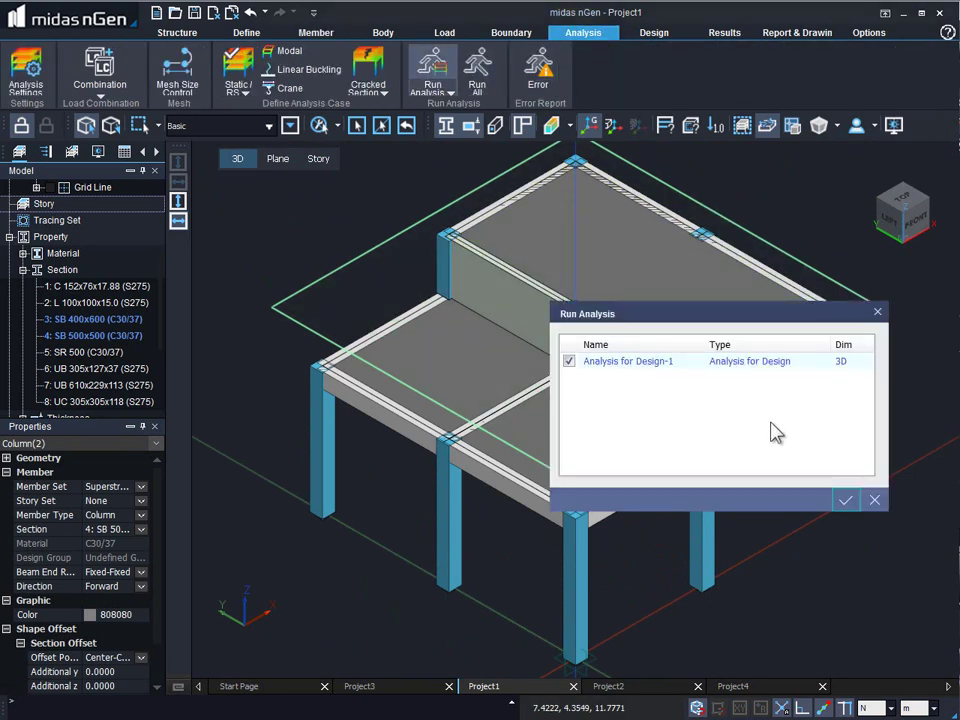
click(845, 499)
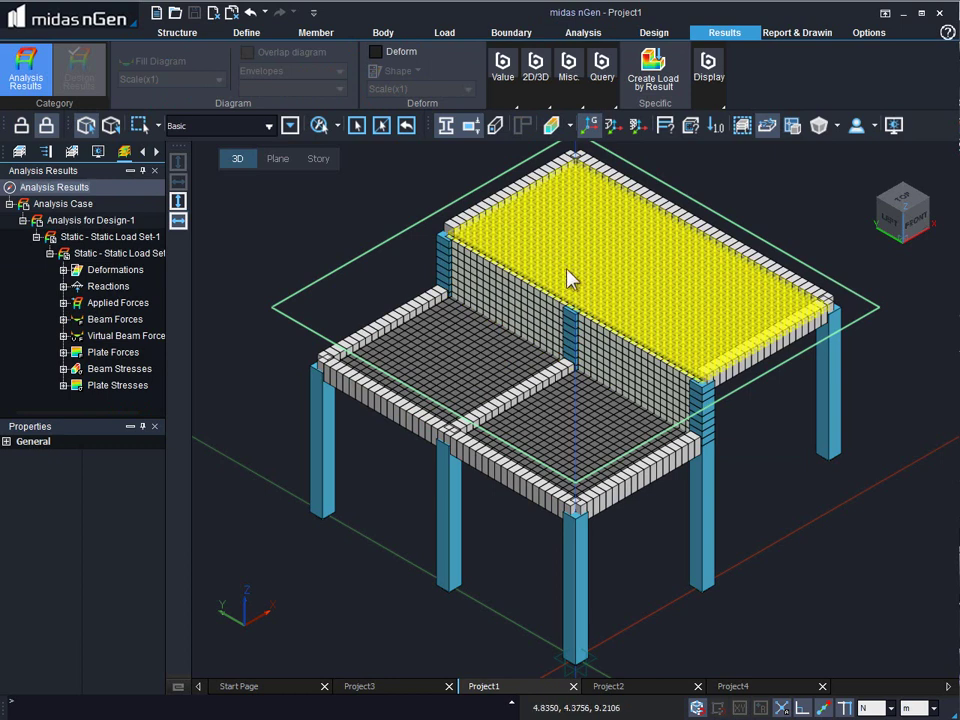
key(ctrl+Tab)
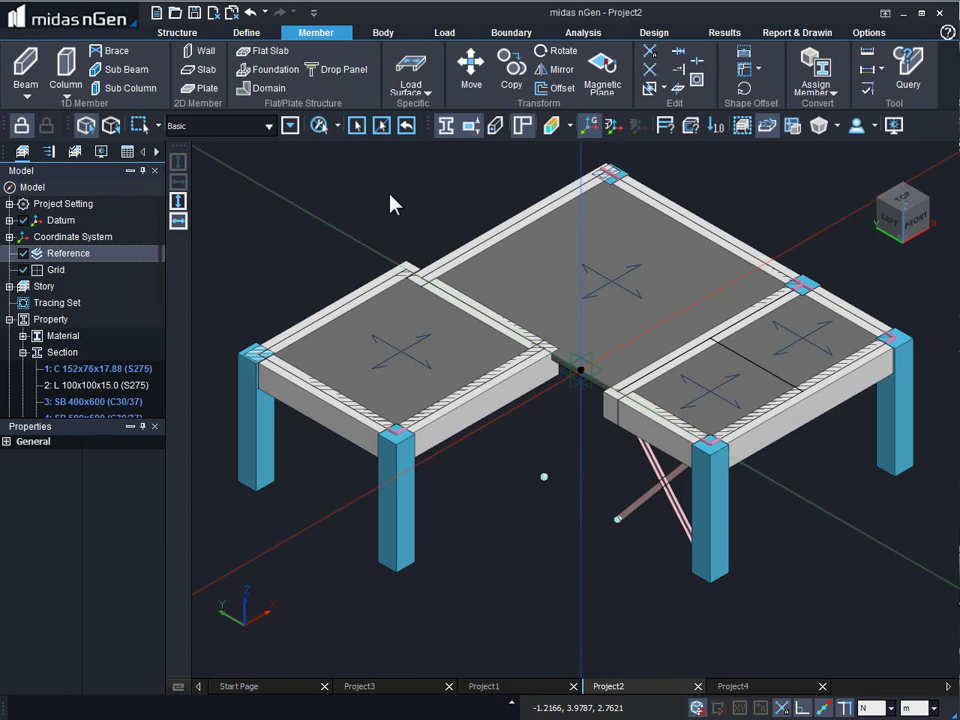
Step: Draw a four-corner wall column plate hanging below the beam in the slab gap
click(67, 79)
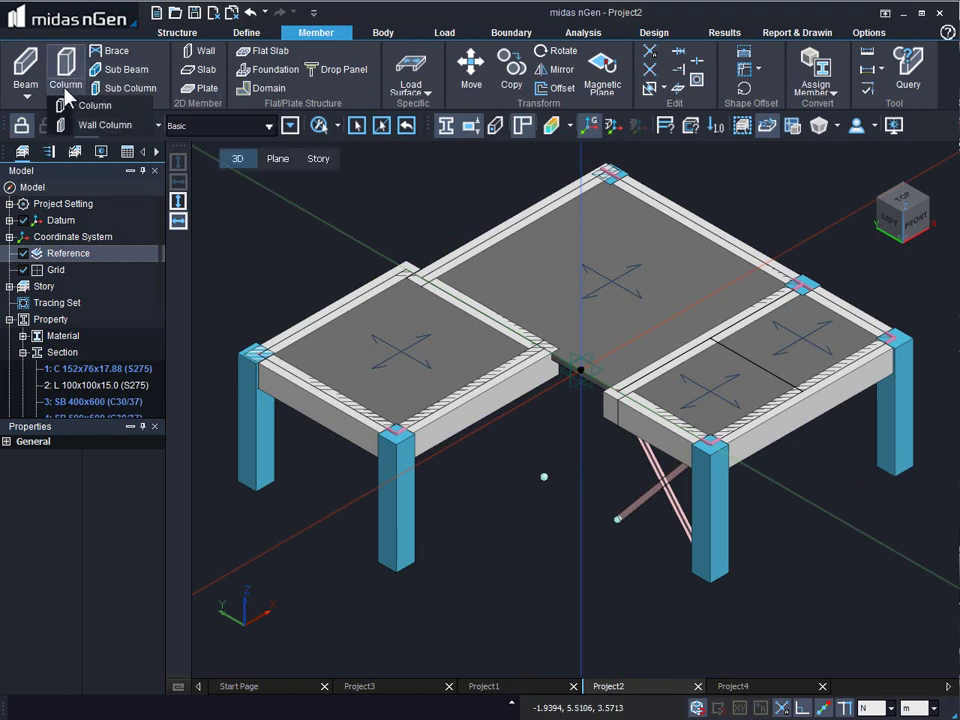
click(95, 126)
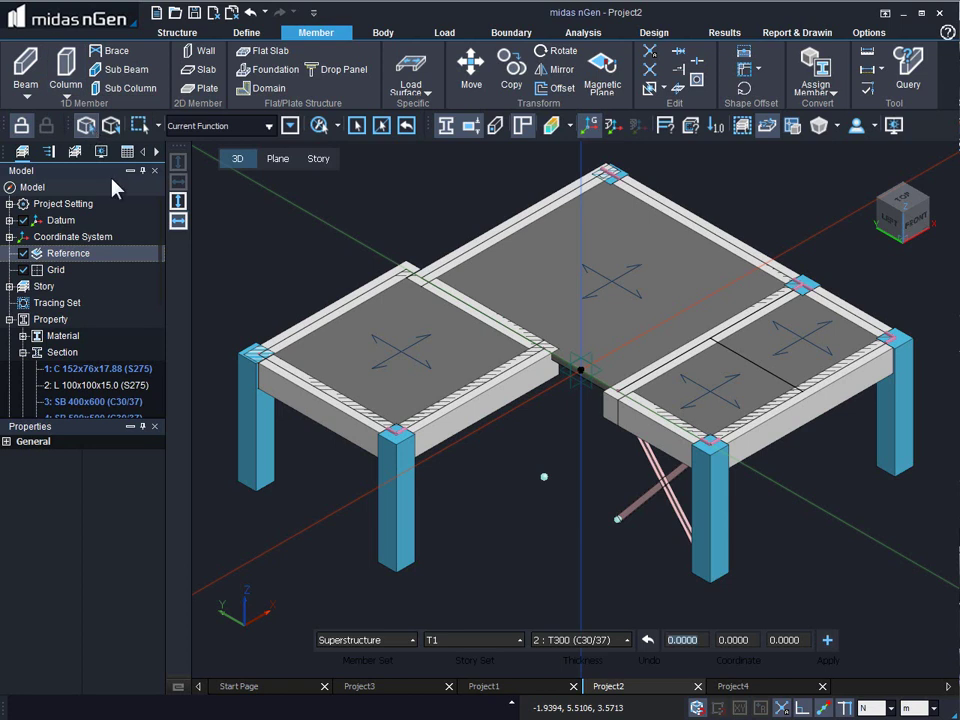
click(548, 351)
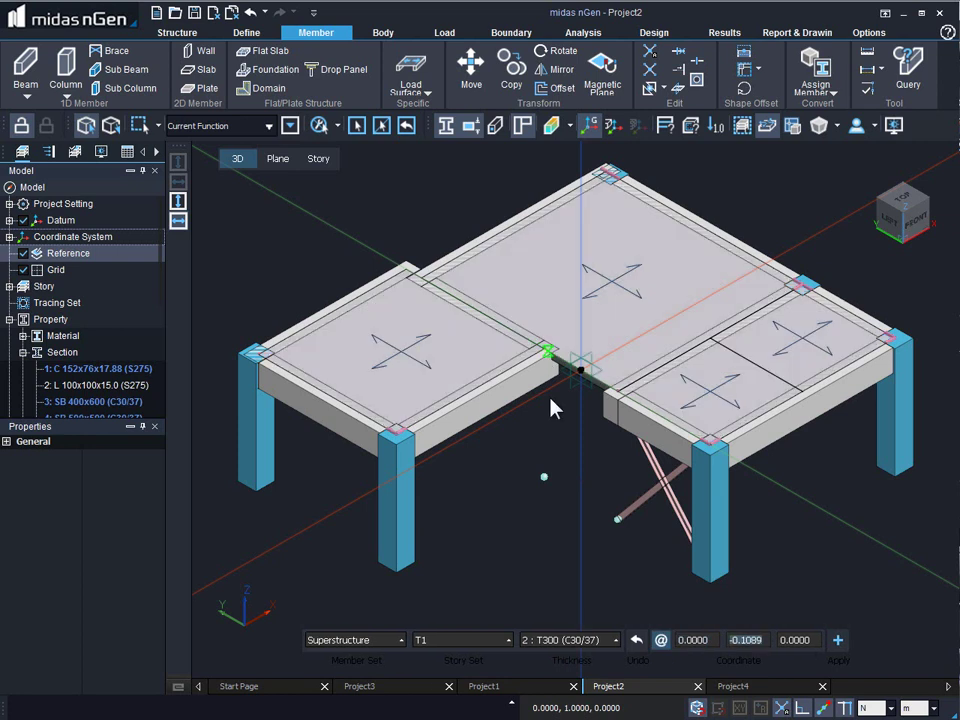
click(545, 478)
click(618, 518)
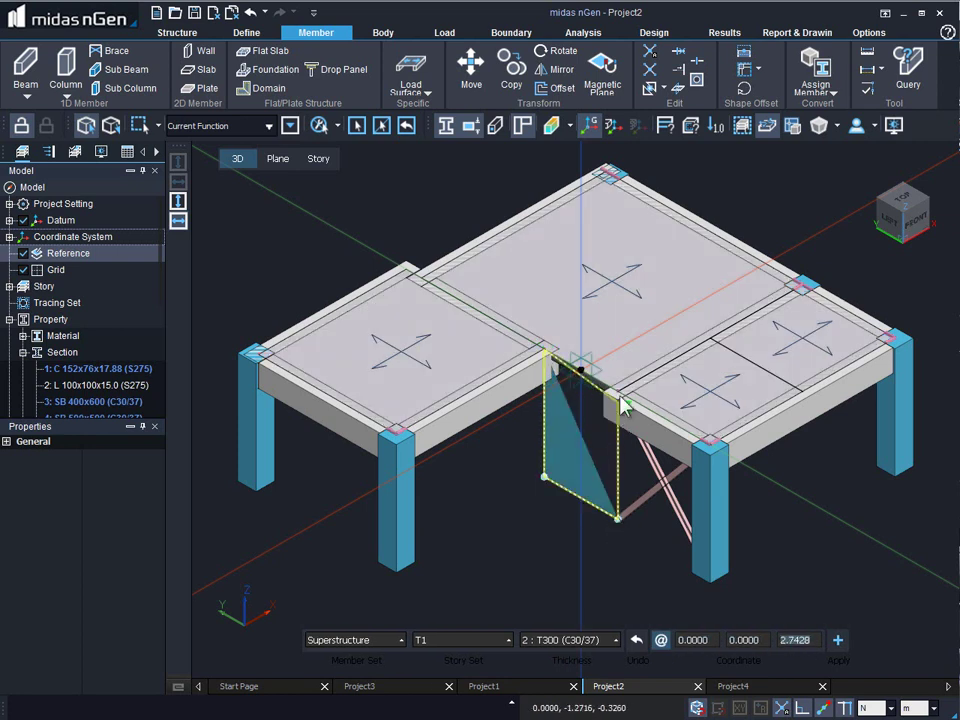
click(620, 396)
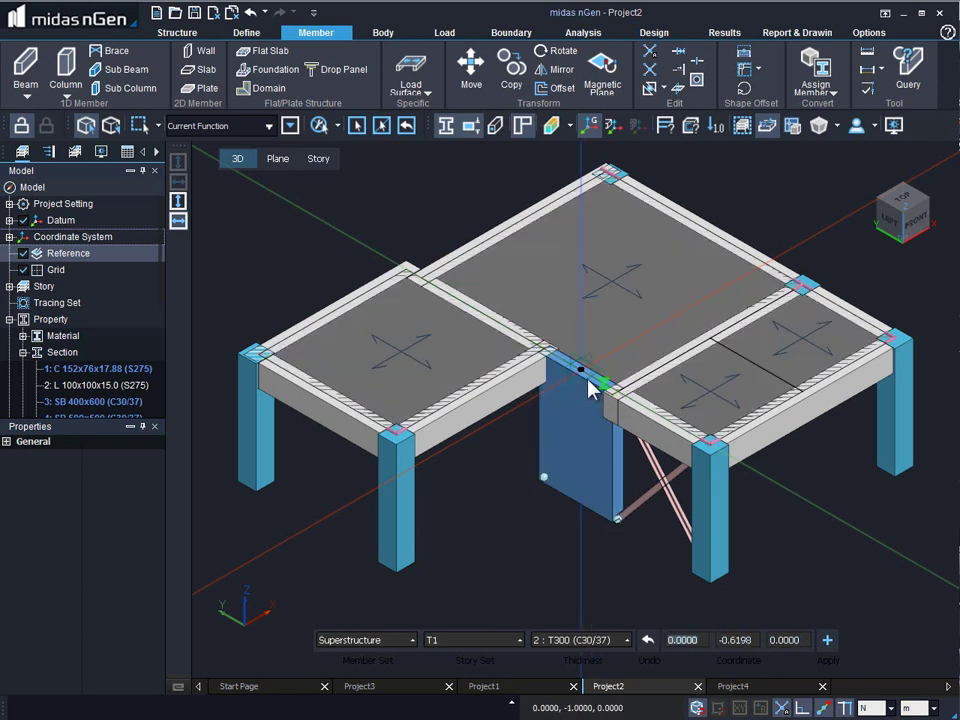
key(Escape)
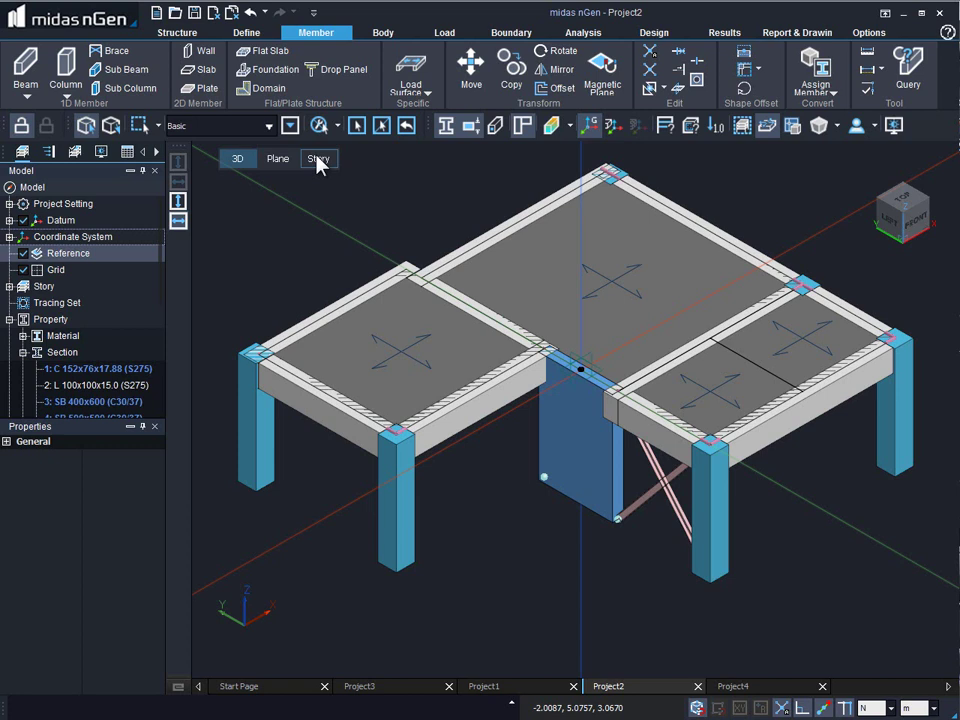
click(100, 151)
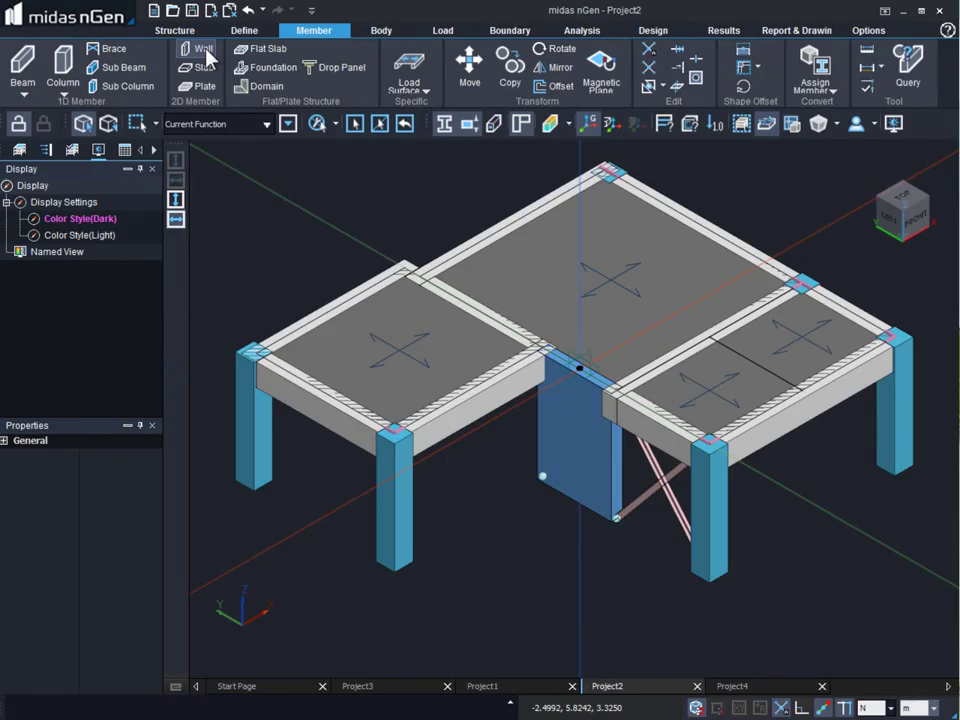
Step: Start a wall and compare the Wall(Membrane), Plate Not Meshed and Plate Meshed analysis types
click(205, 50)
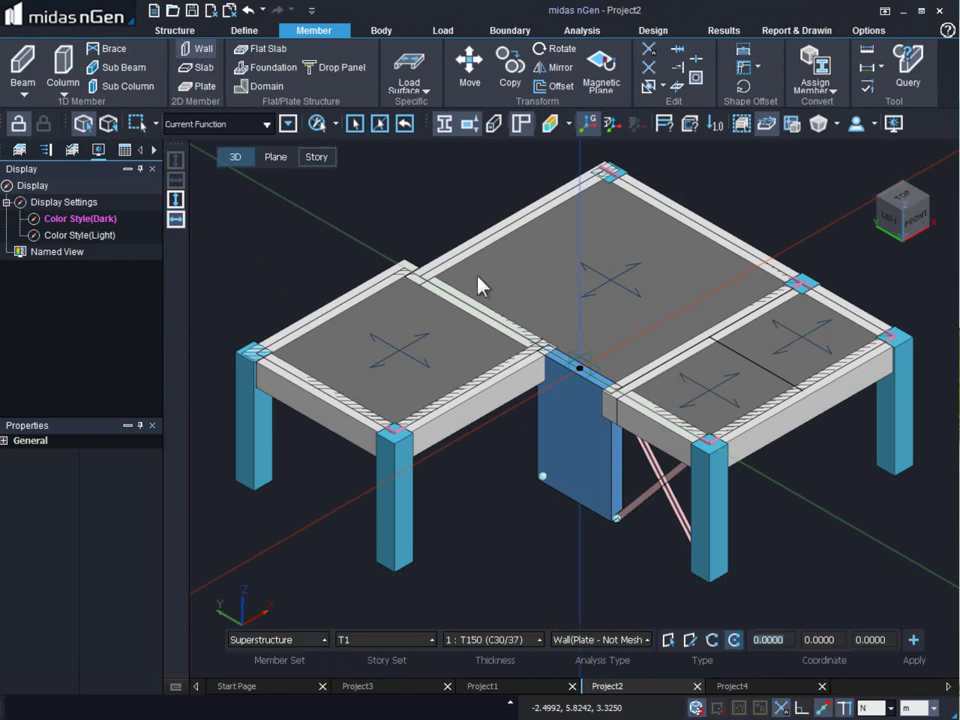
click(610, 639)
click(613, 637)
click(613, 637)
click(600, 624)
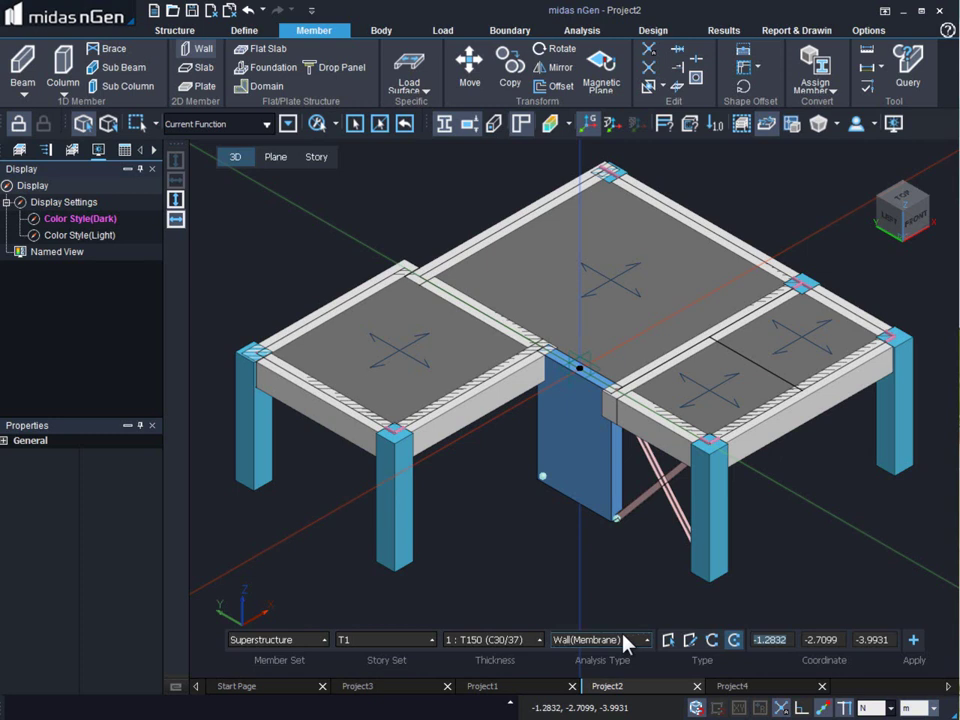
click(628, 641)
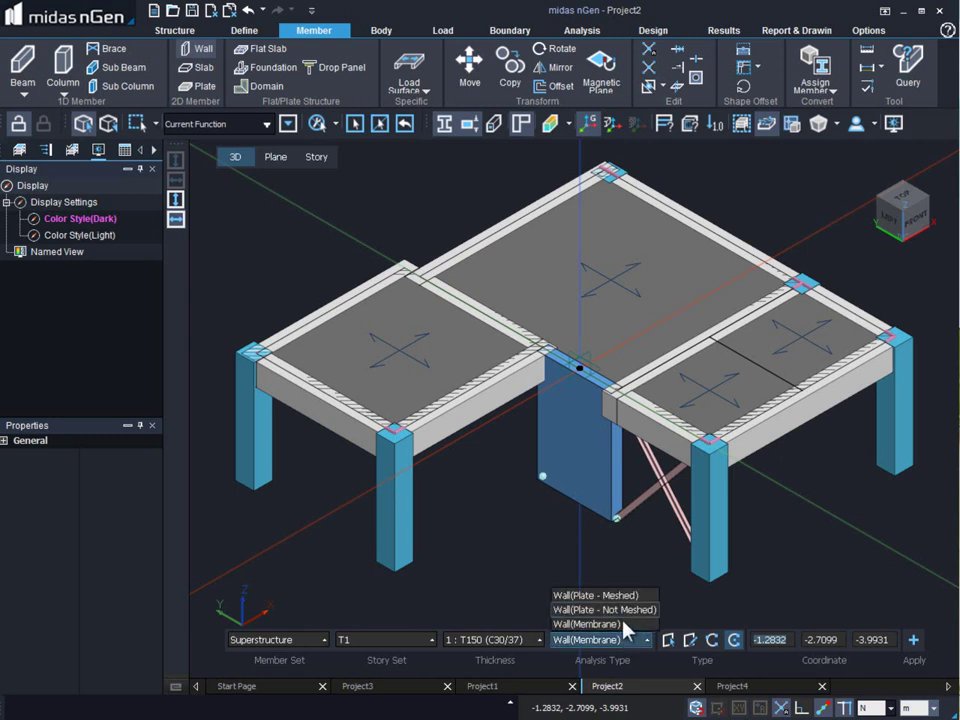
click(612, 610)
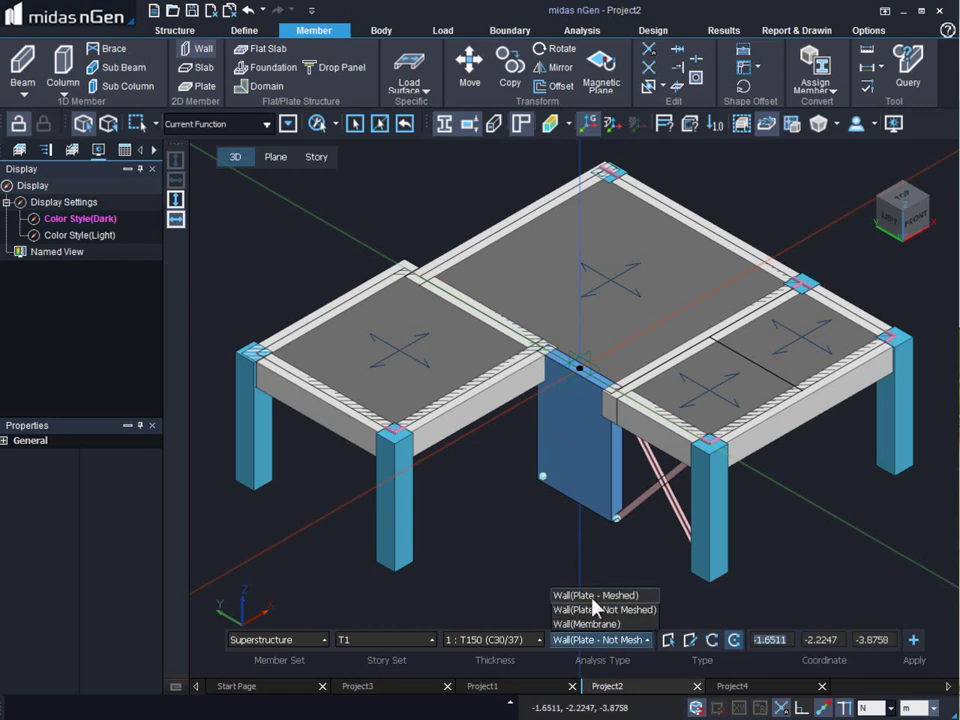
click(594, 596)
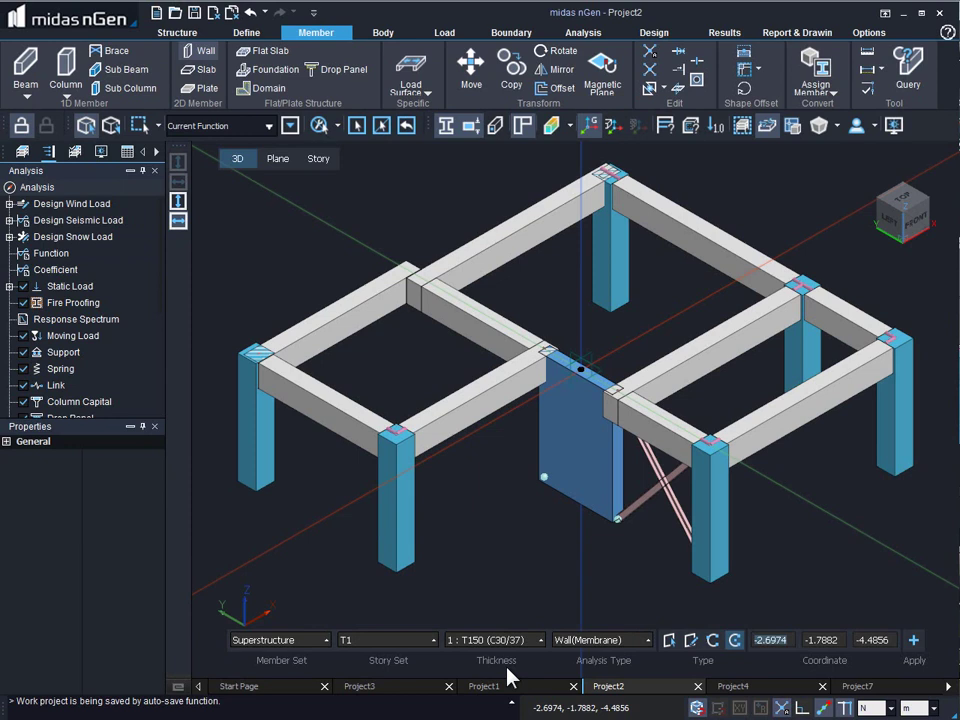
Step: Open the Project4 floor plan and start the Wall tool in straight-wall mode
click(738, 692)
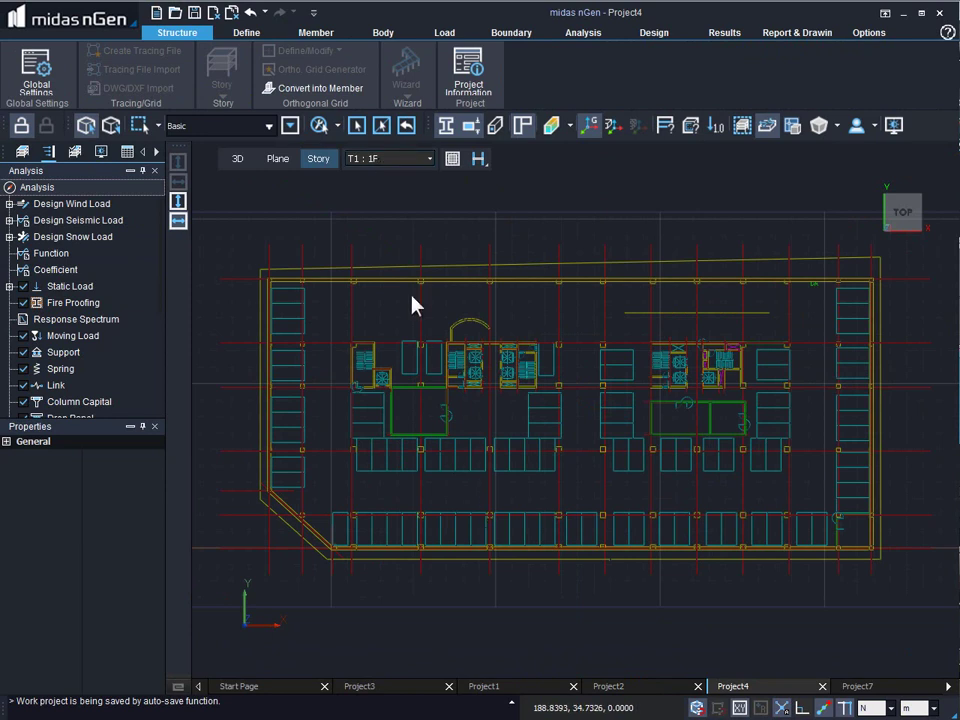
click(310, 33)
click(200, 51)
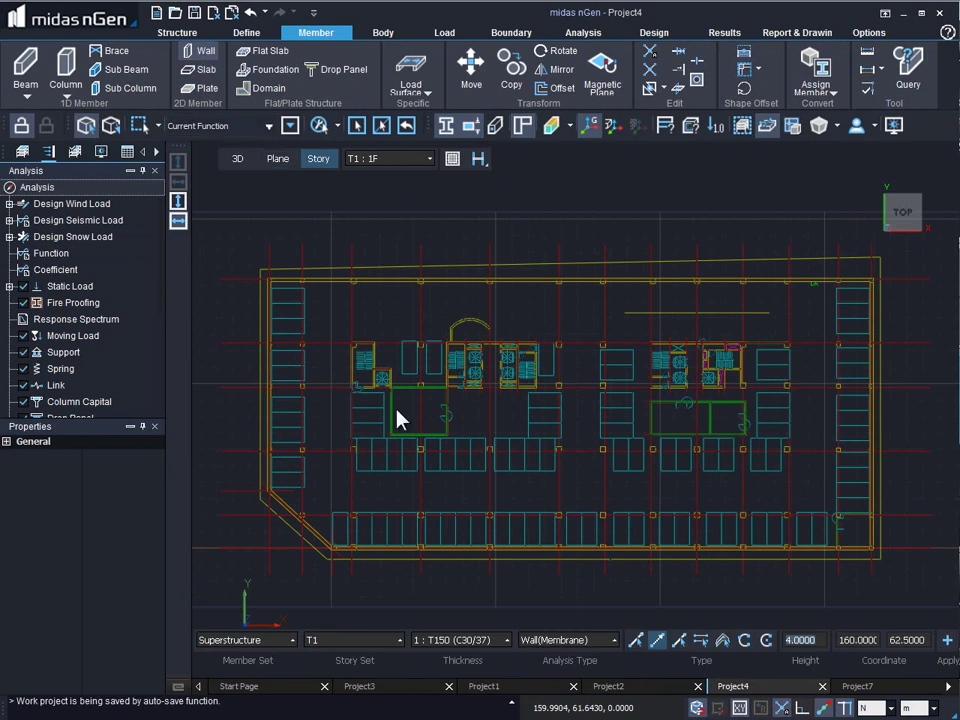
click(637, 642)
click(640, 602)
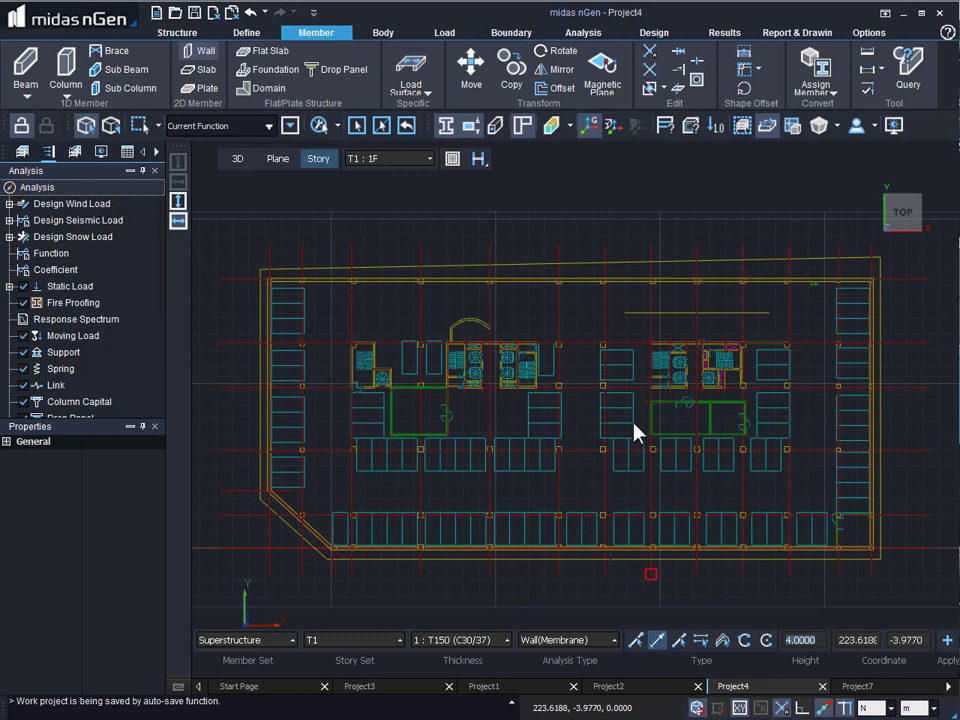
scroll(575, 350, up, 2)
scroll(580, 340, up, 2)
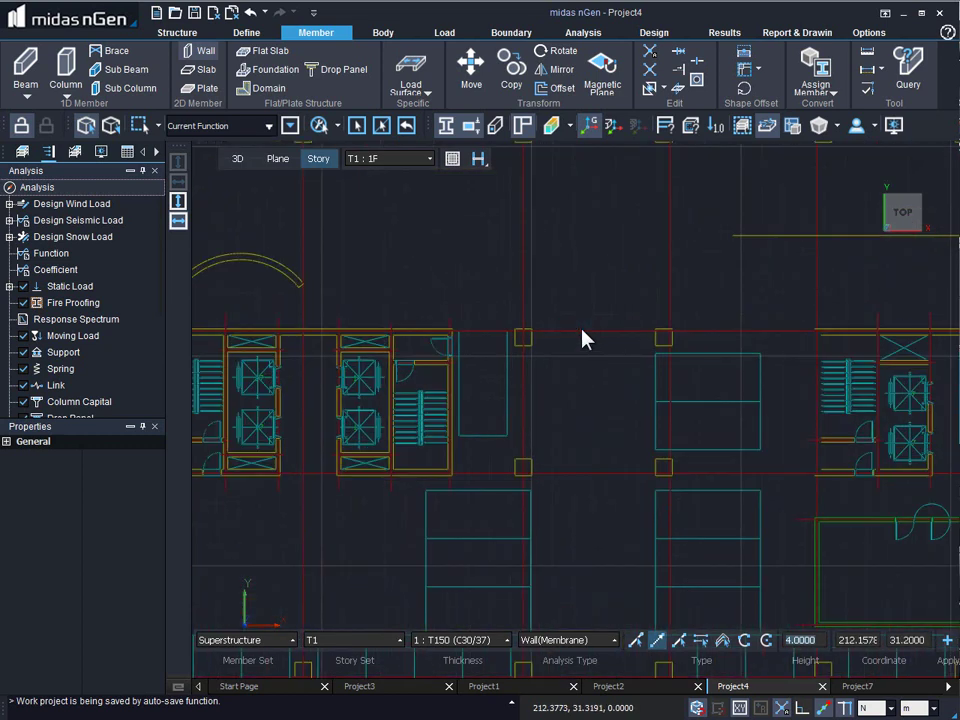
scroll(456, 392, up, 3)
scroll(456, 397, up, 1)
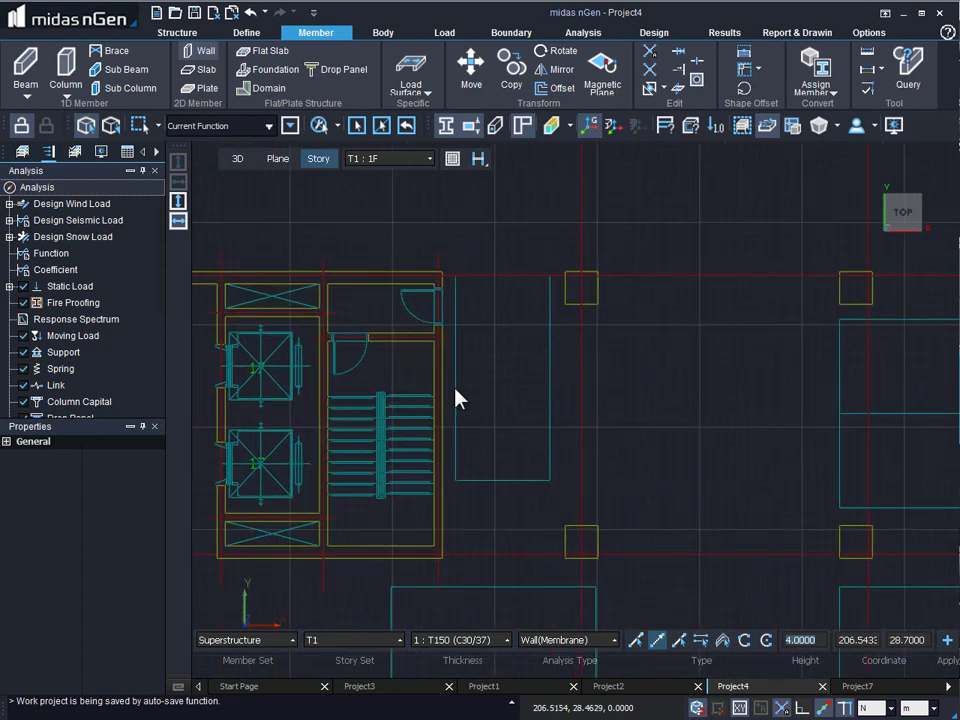
Step: Trace a 2.8-long T300 wall along the stair core's top edge and view it isometrically
click(472, 645)
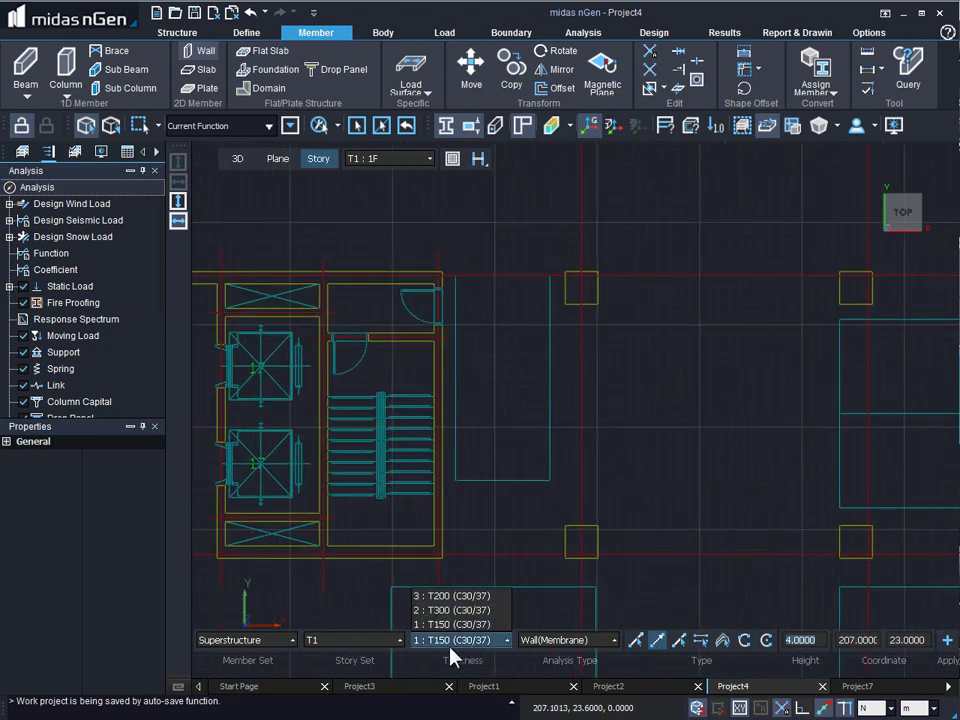
click(448, 610)
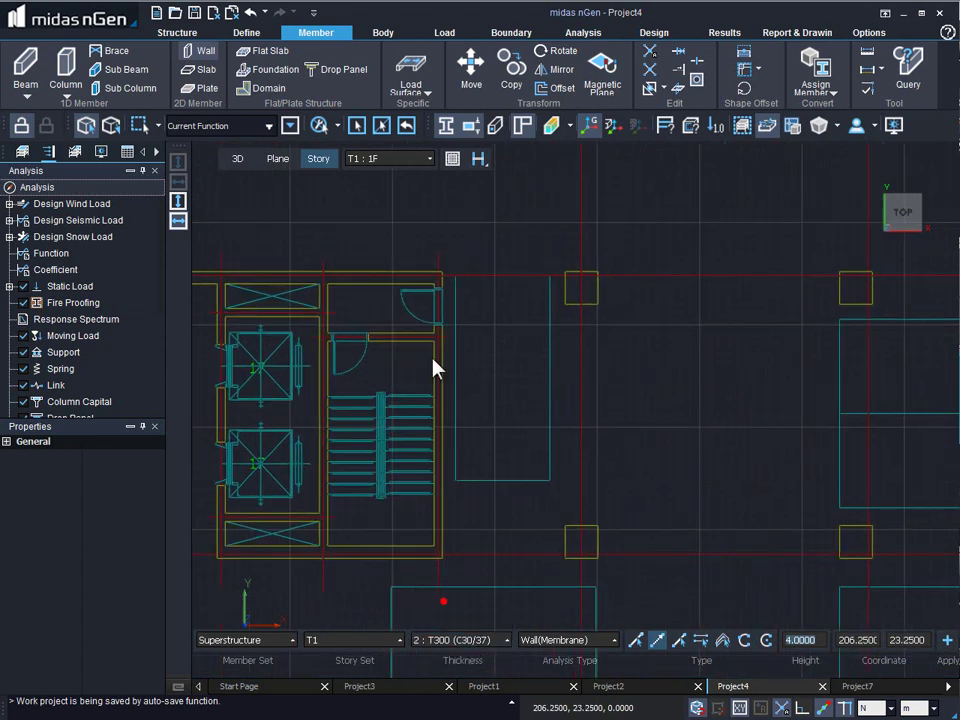
click(322, 276)
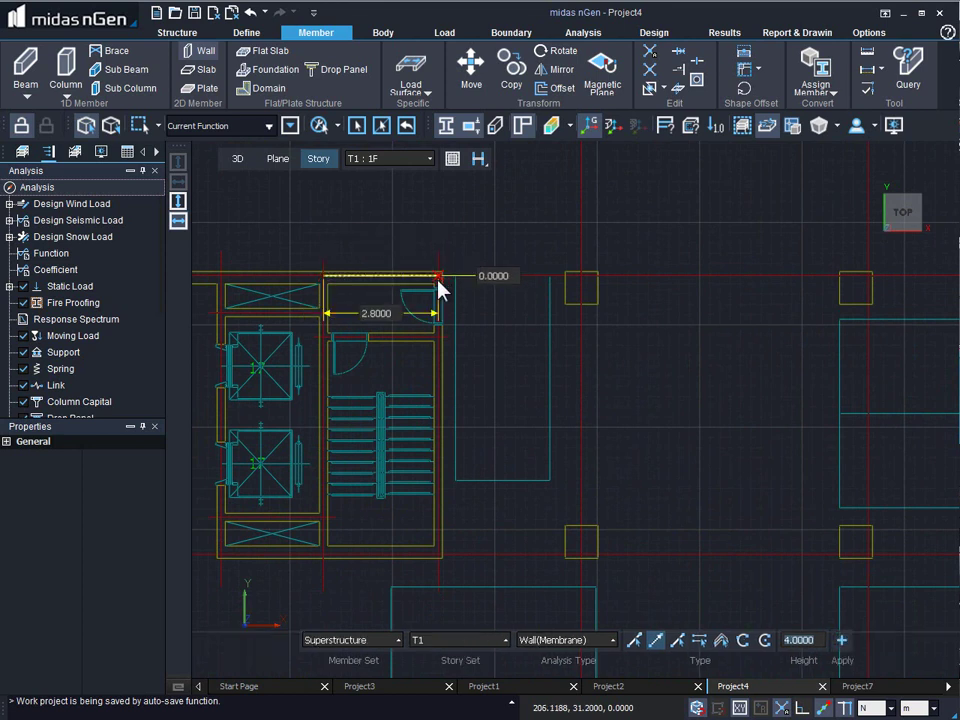
click(438, 277)
key(Escape)
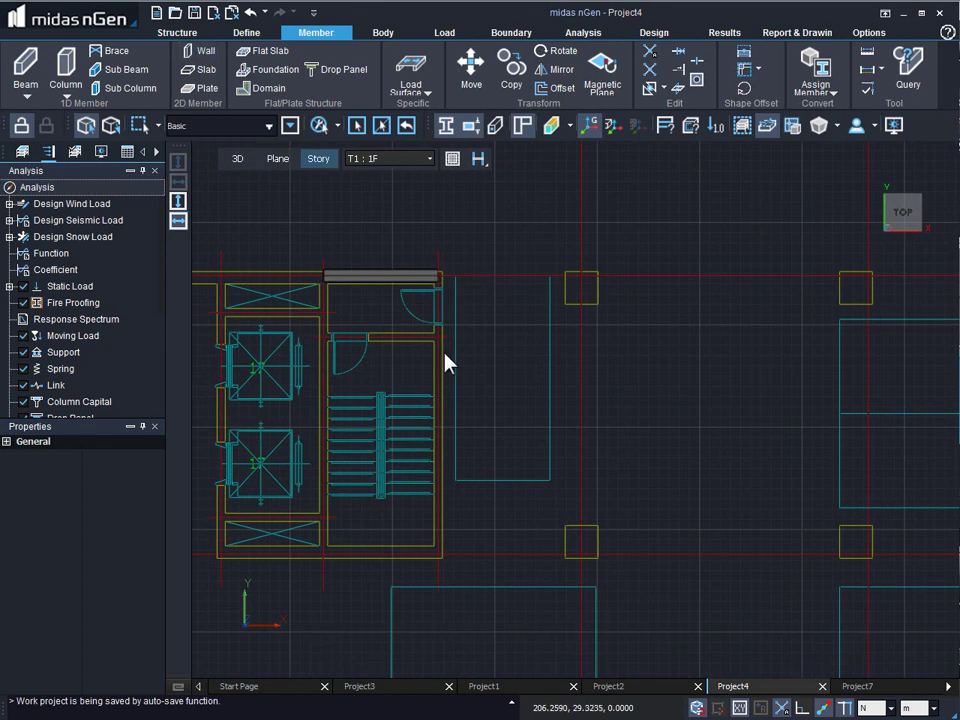
right_drag(446, 365, 377, 300)
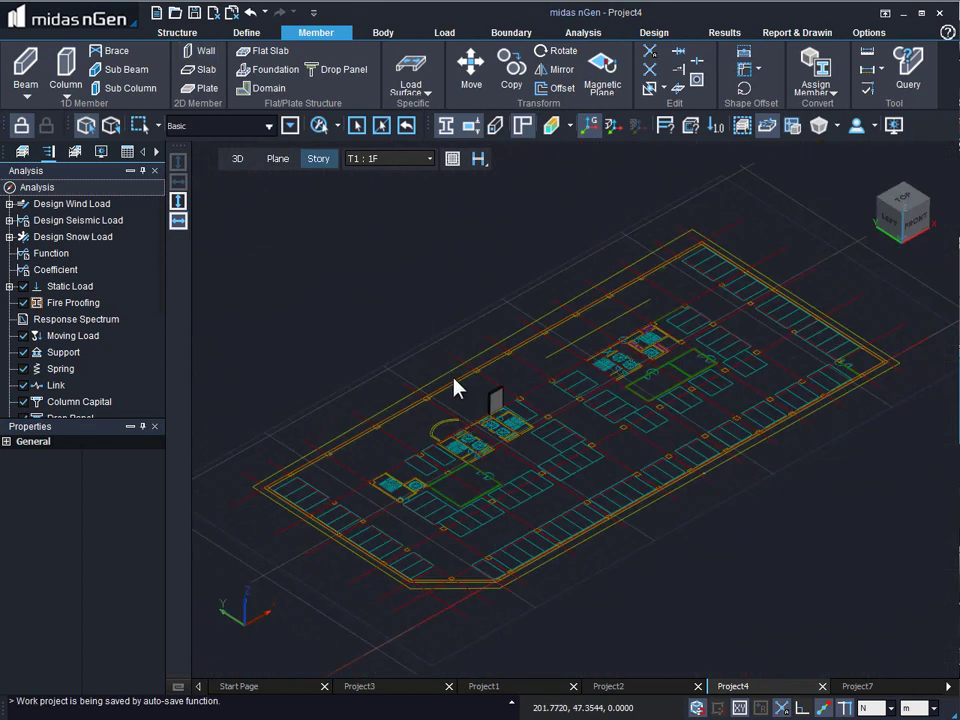
Step: Draw a curved wall along the floor plan's arc from start, end and curvature points
scroll(480, 400, up, 5)
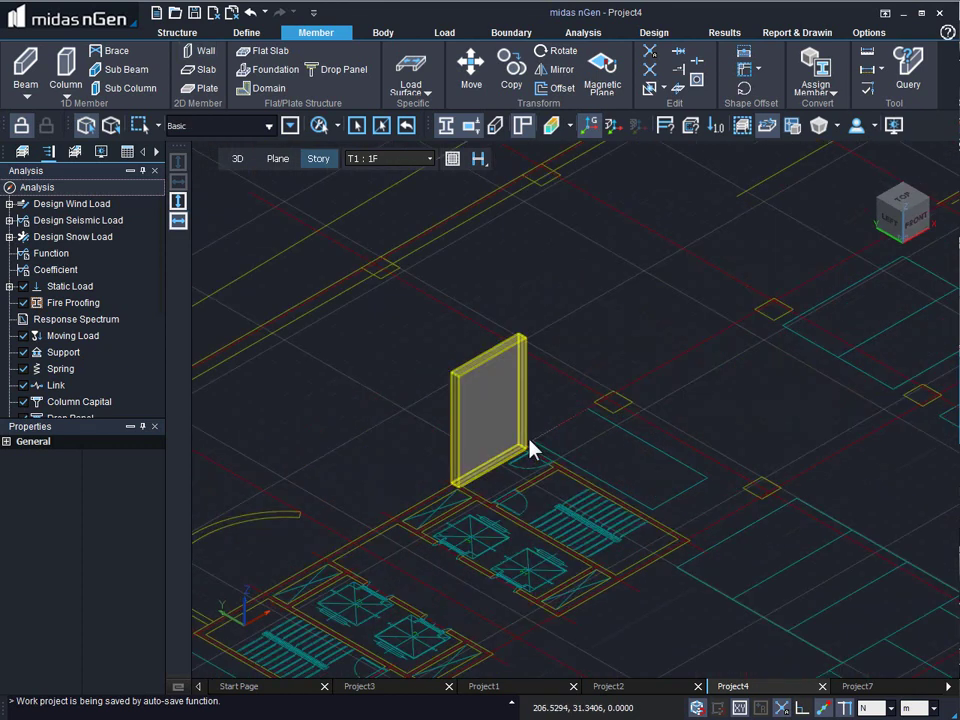
key(Return)
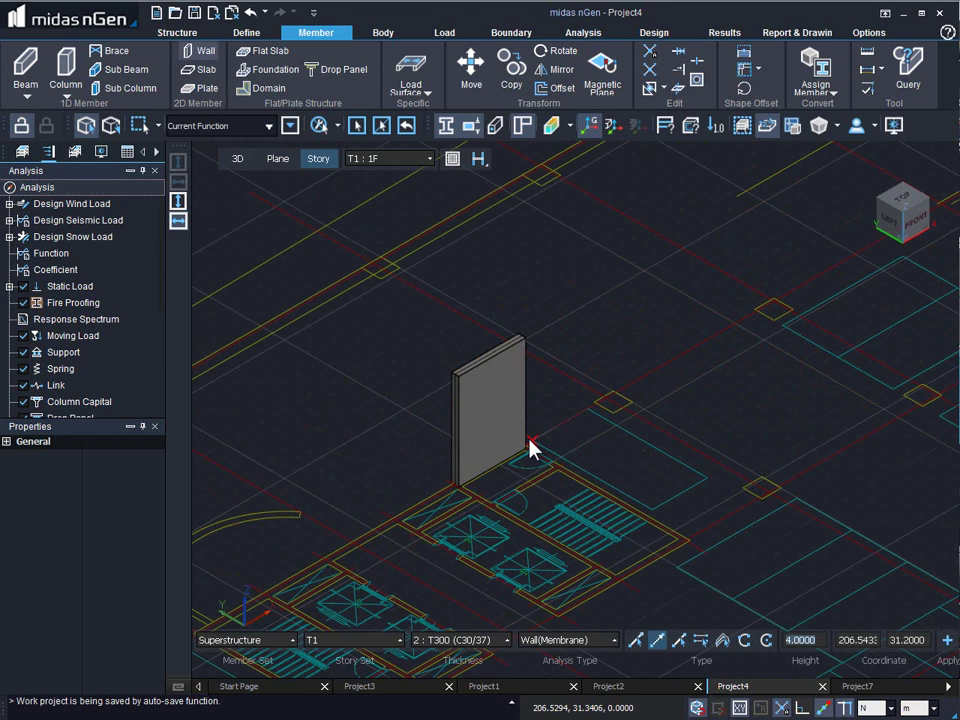
click(744, 640)
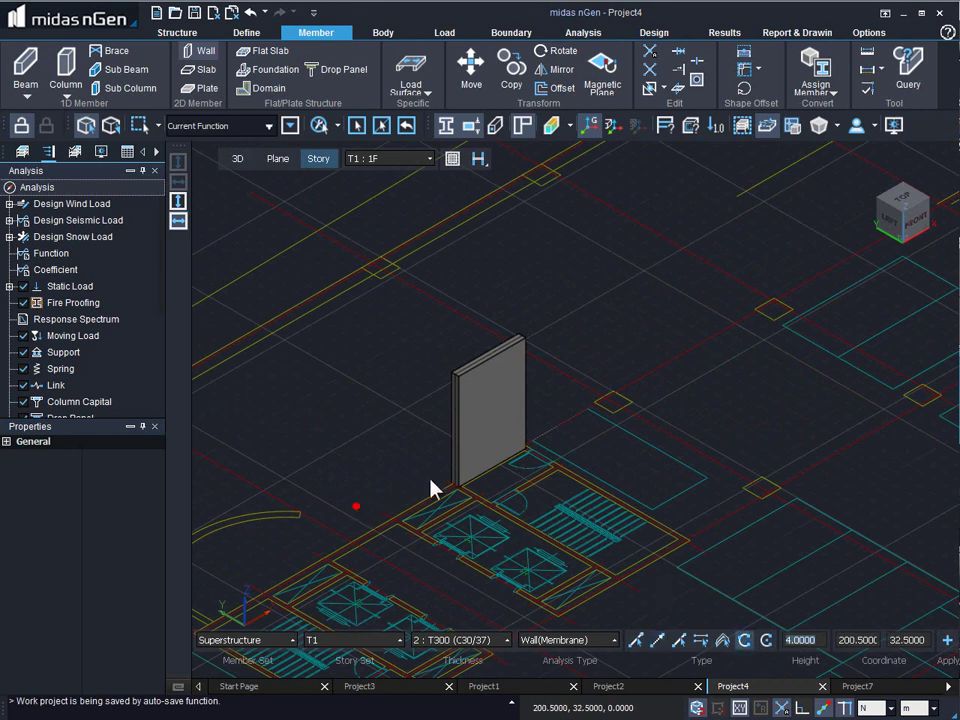
middle_drag(514, 461, 600, 429)
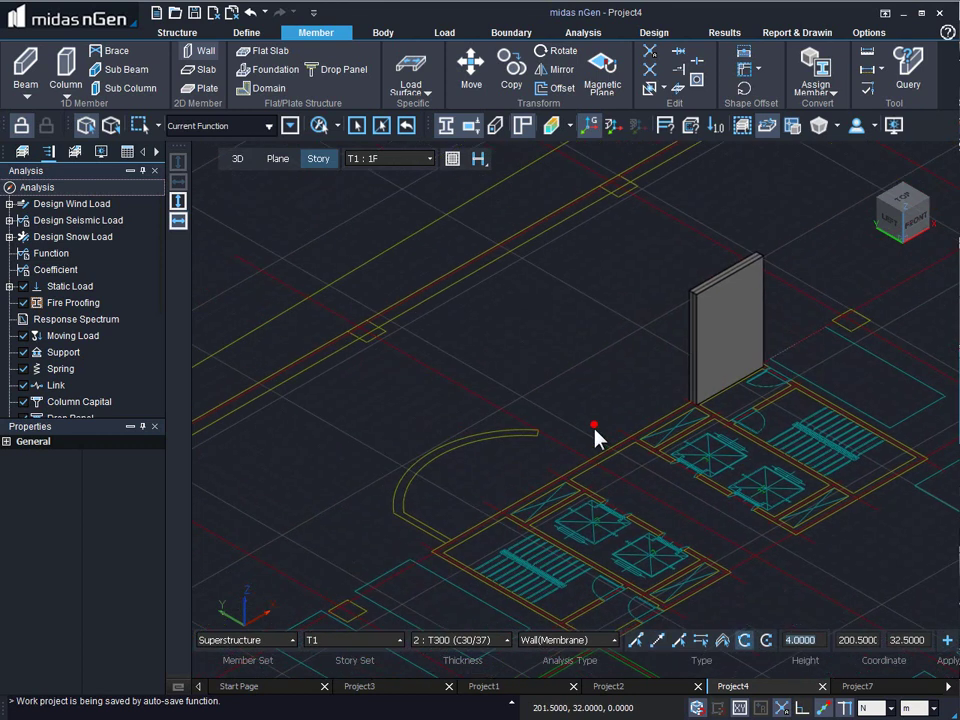
click(406, 514)
click(535, 437)
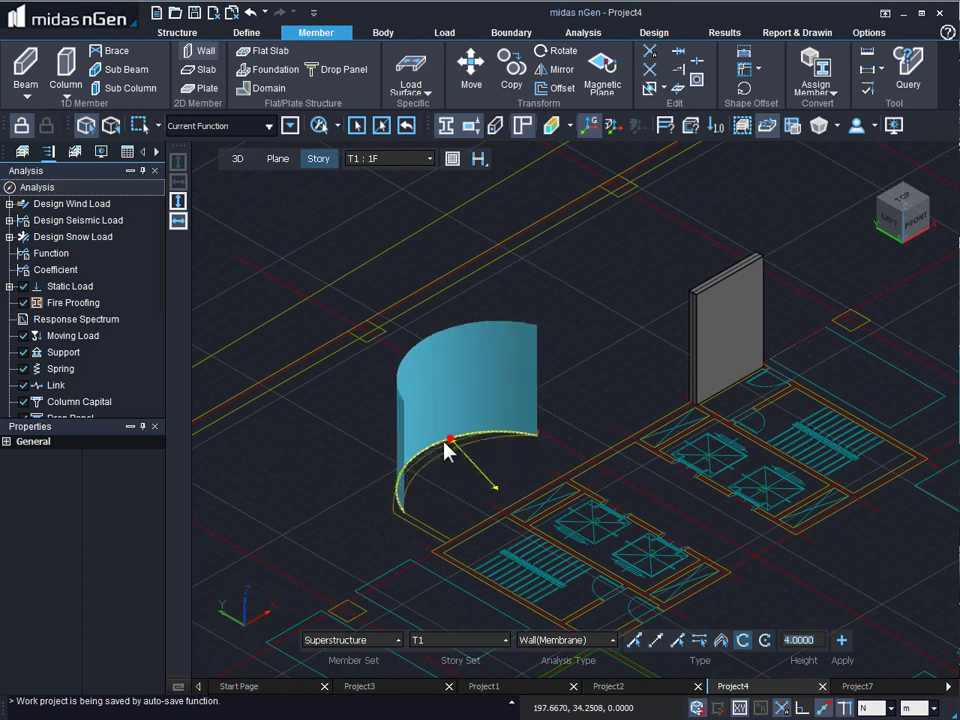
click(438, 459)
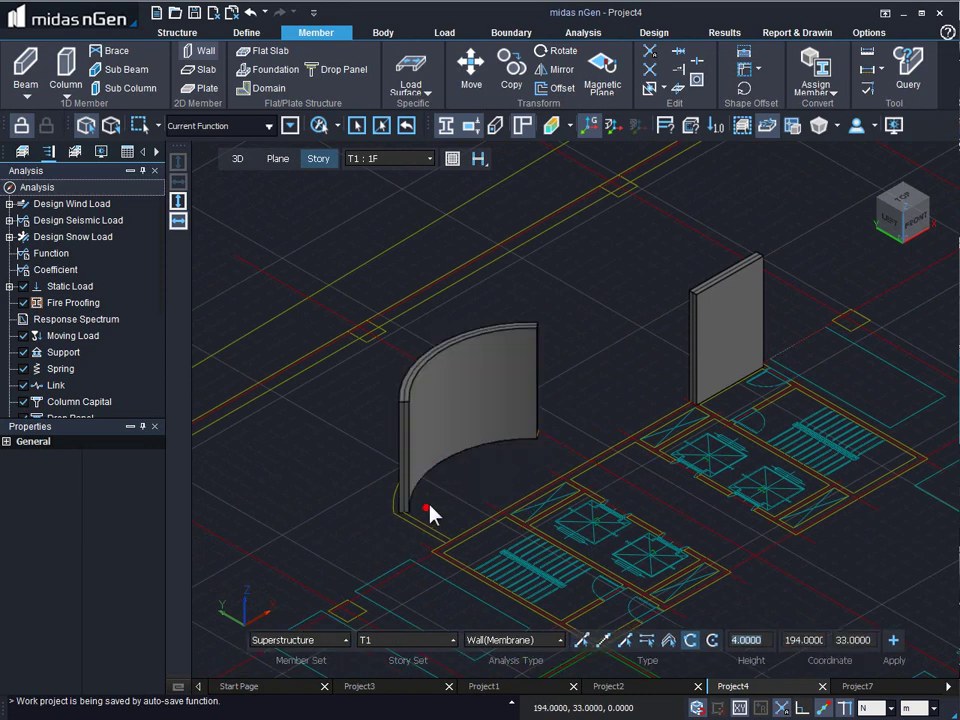
key(Escape)
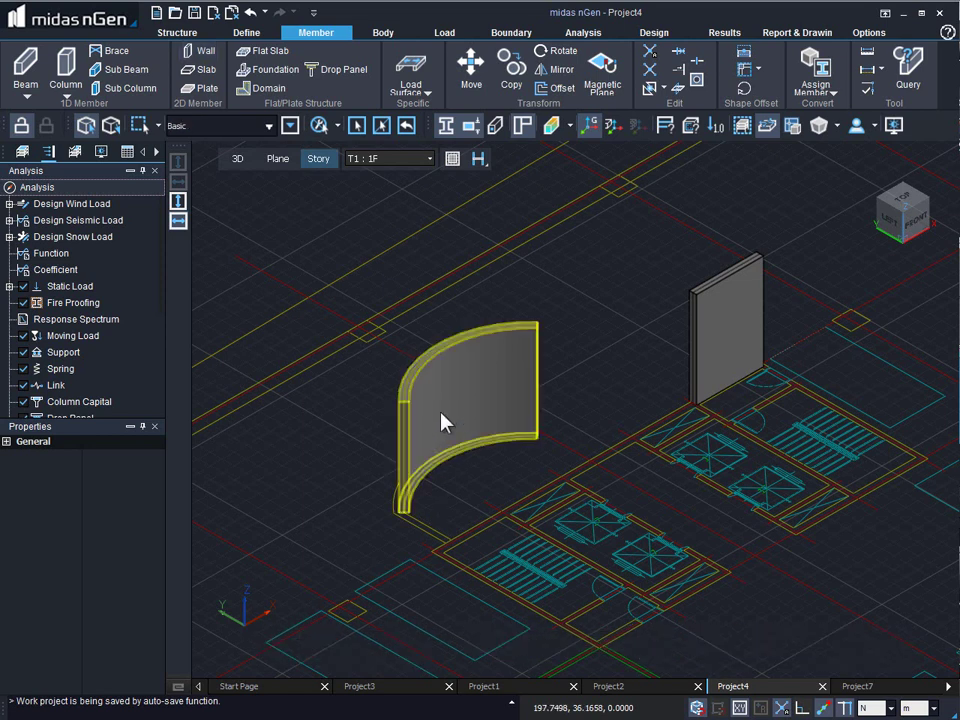
click(444, 421)
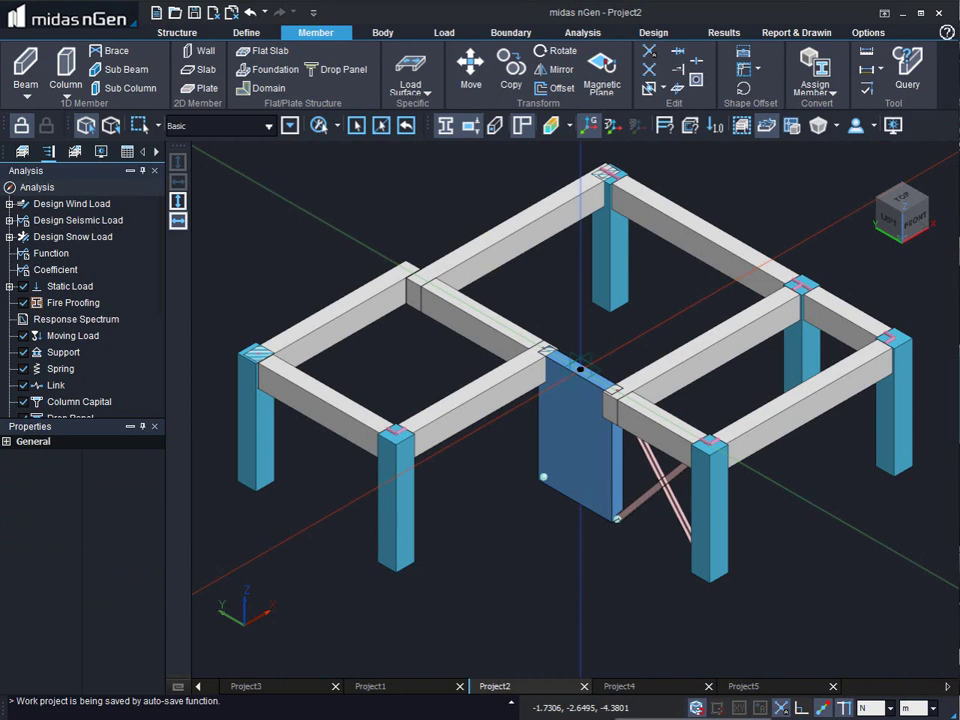
Step: Start a slab with Superstructure, T1, T150 (C30/37) thickness and Slab(Membrane) analysis
mouse_move(371, 186)
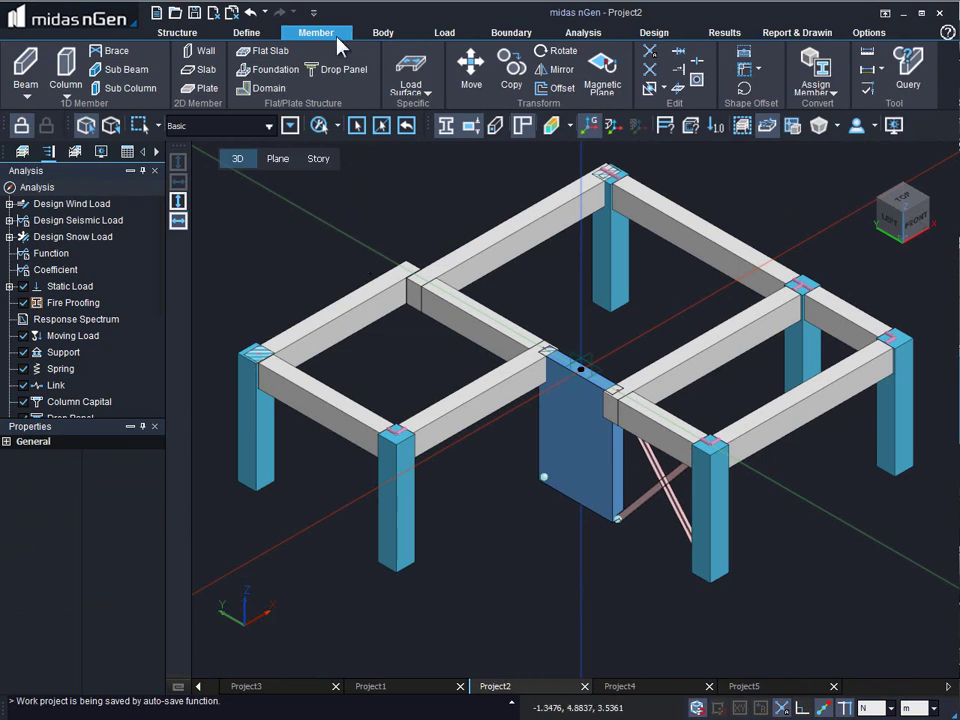
click(205, 70)
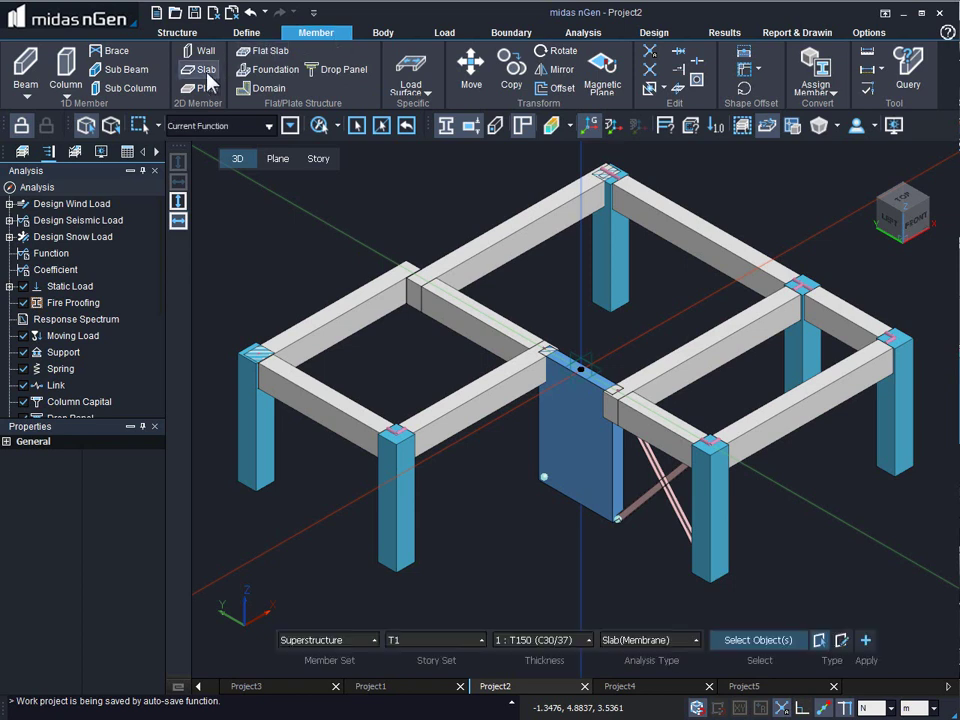
click(321, 645)
click(420, 645)
click(561, 646)
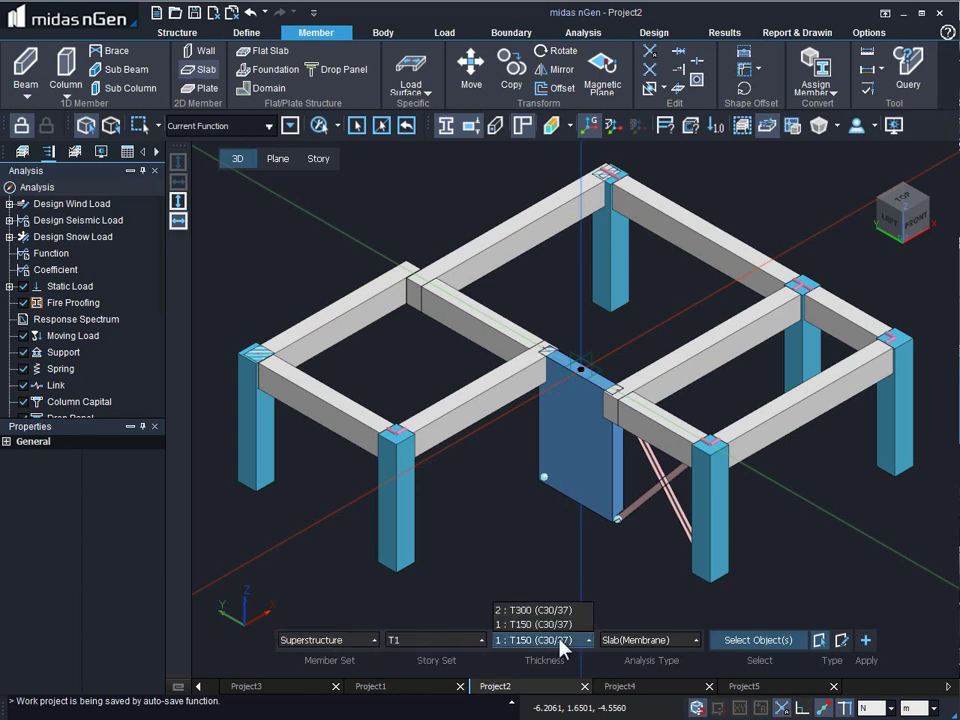
click(690, 646)
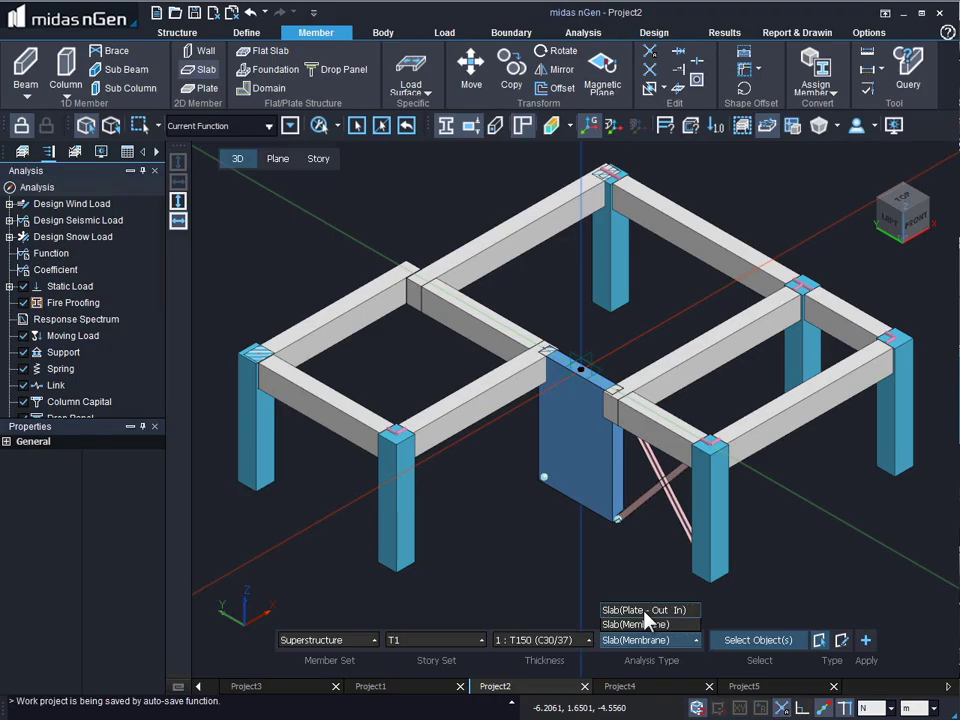
Step: Create a T150 slab over the left bay by selecting its five boundary beams
click(818, 646)
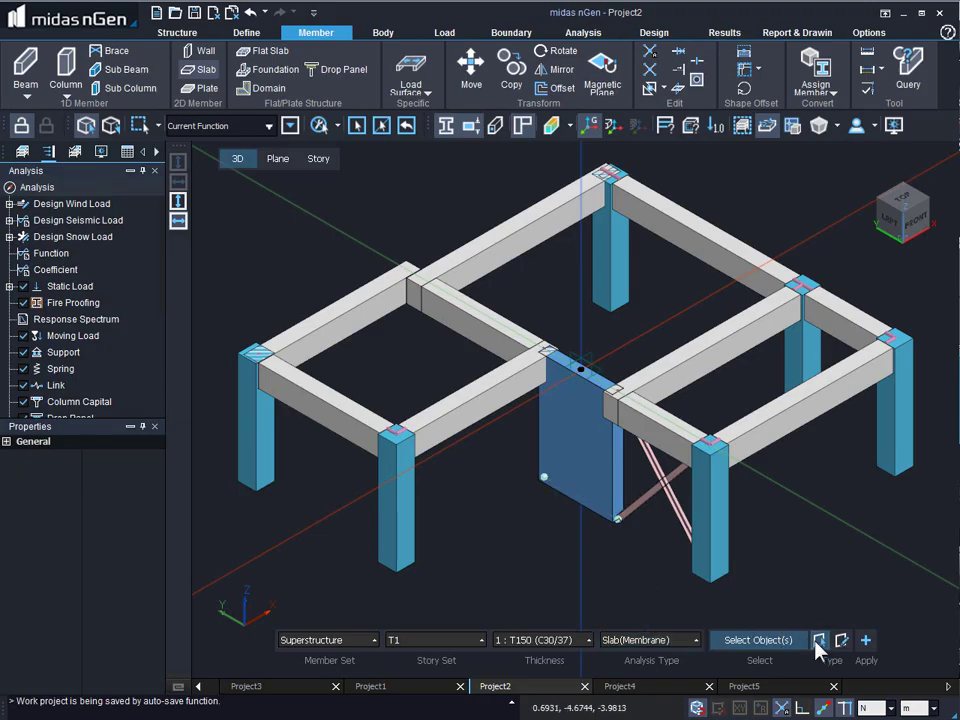
click(470, 422)
click(495, 349)
drag(366, 229, 468, 338)
click(339, 418)
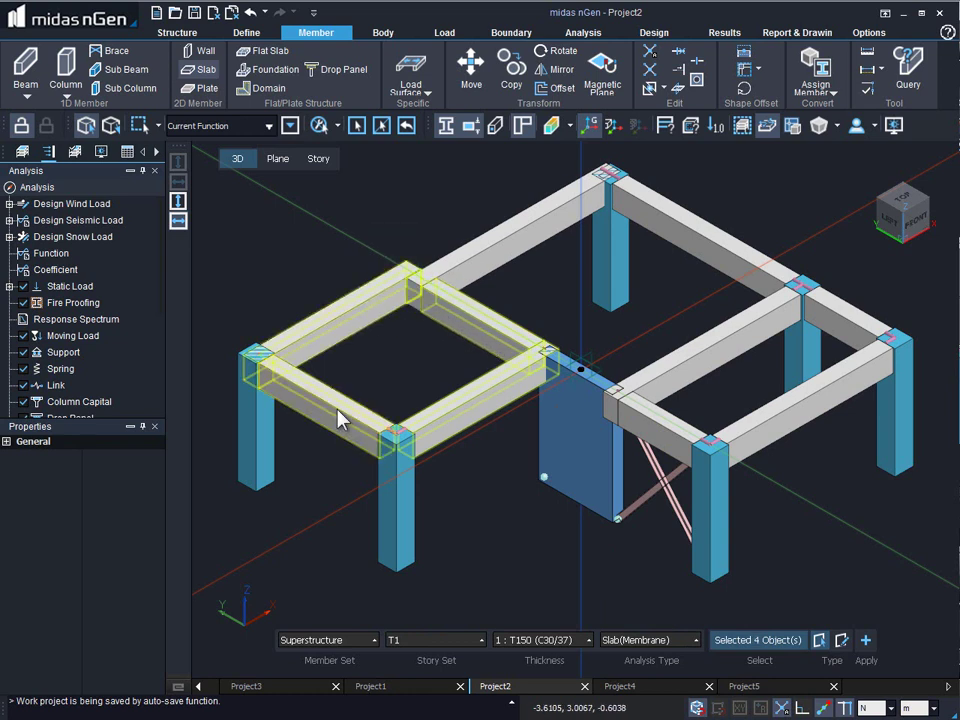
click(868, 641)
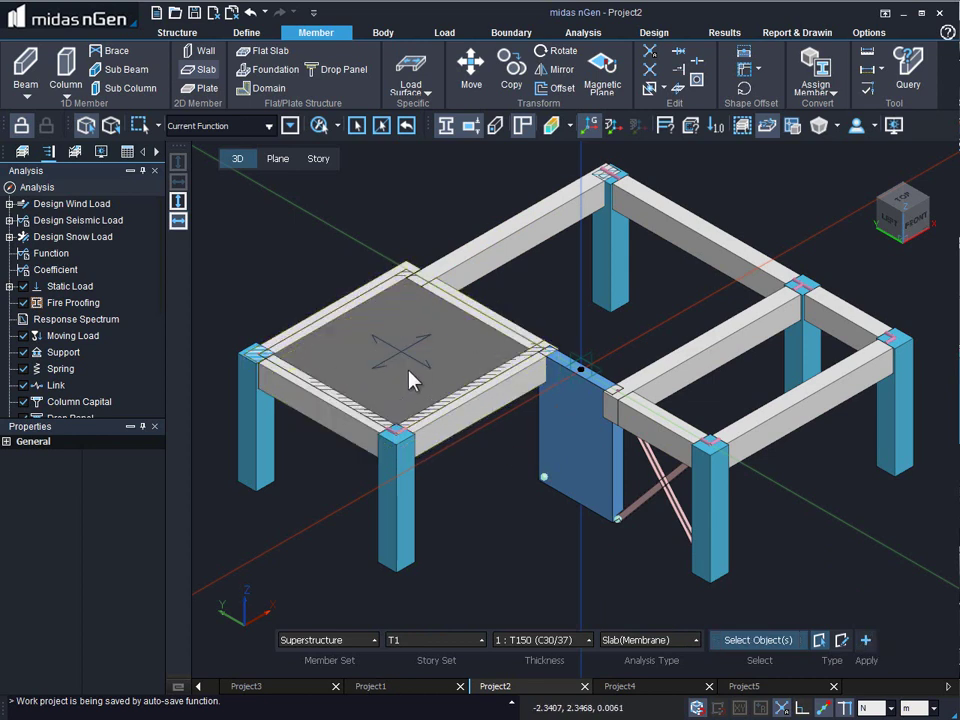
Step: Draw a five-vertex slab over the rear and right bays, leaving the front-right bay open
click(845, 640)
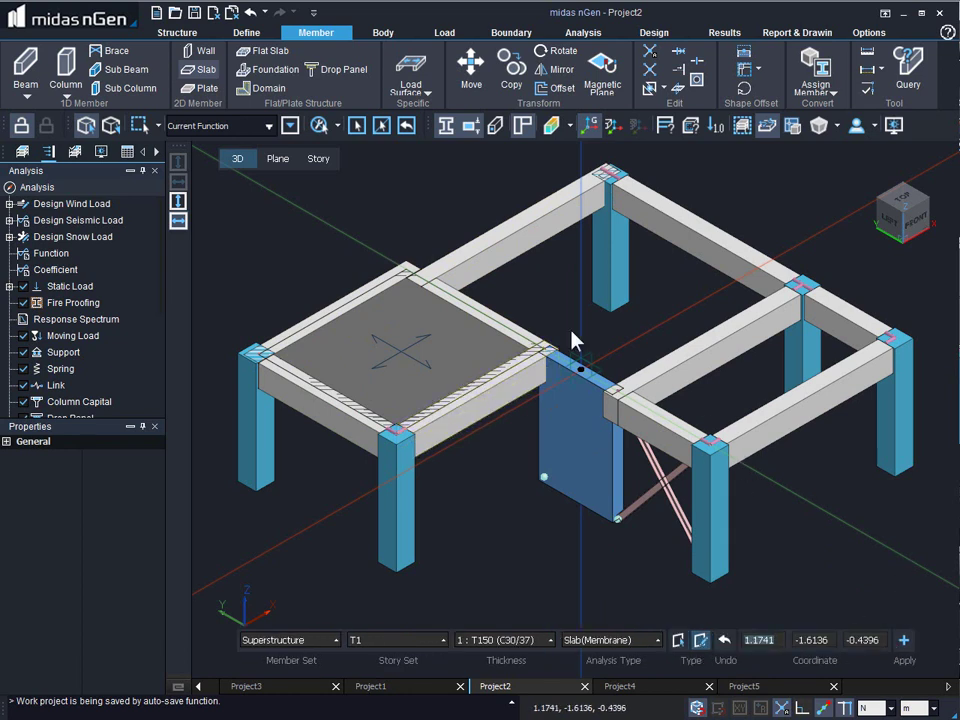
click(418, 279)
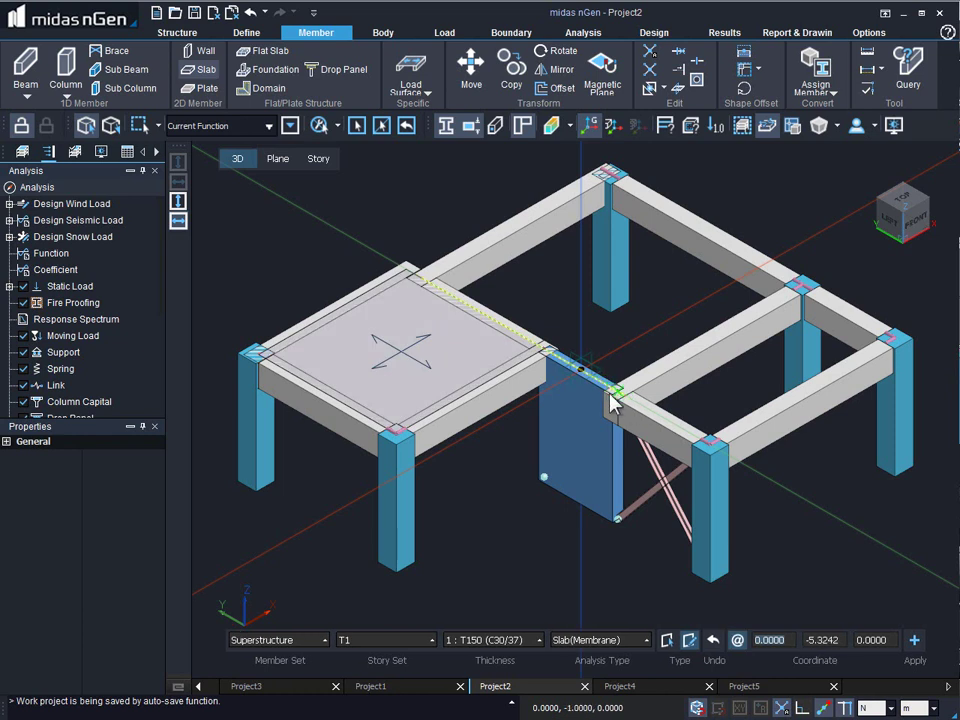
click(706, 339)
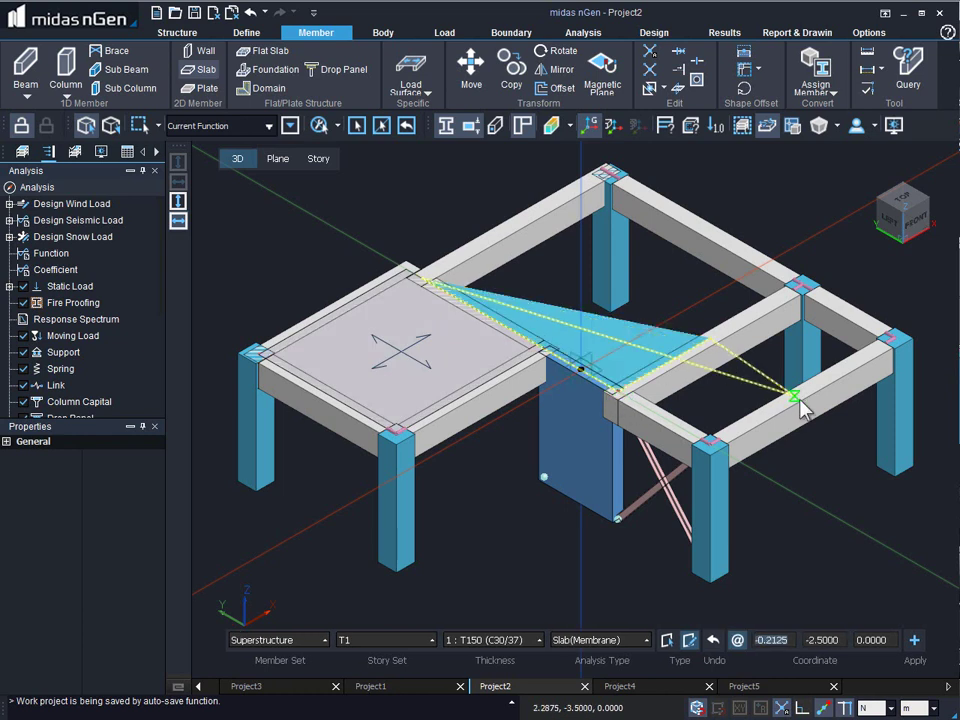
click(800, 390)
click(886, 337)
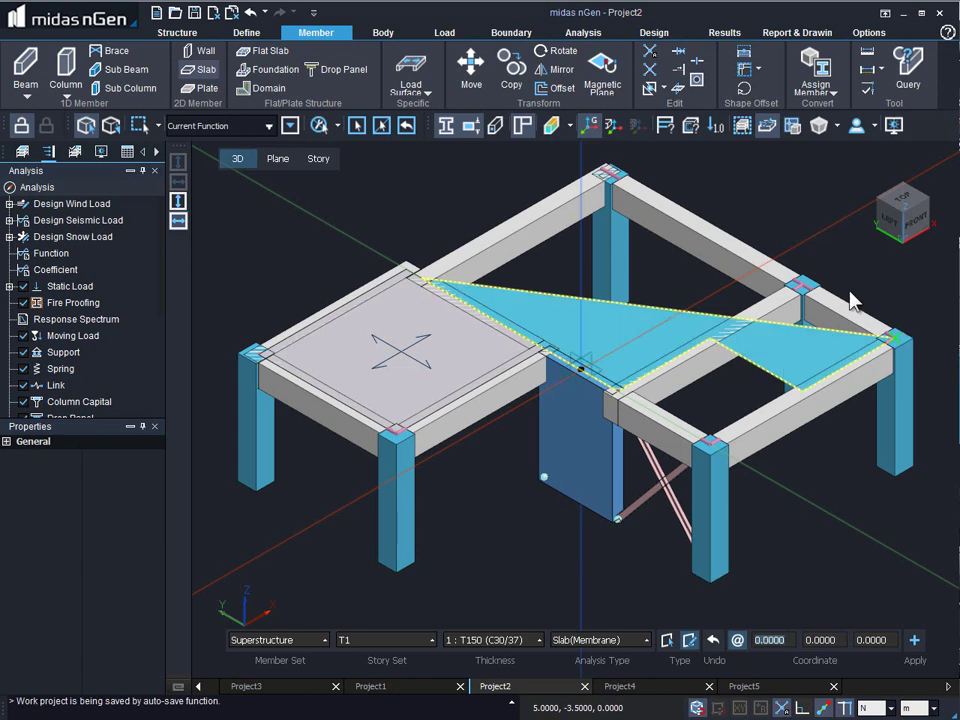
click(605, 175)
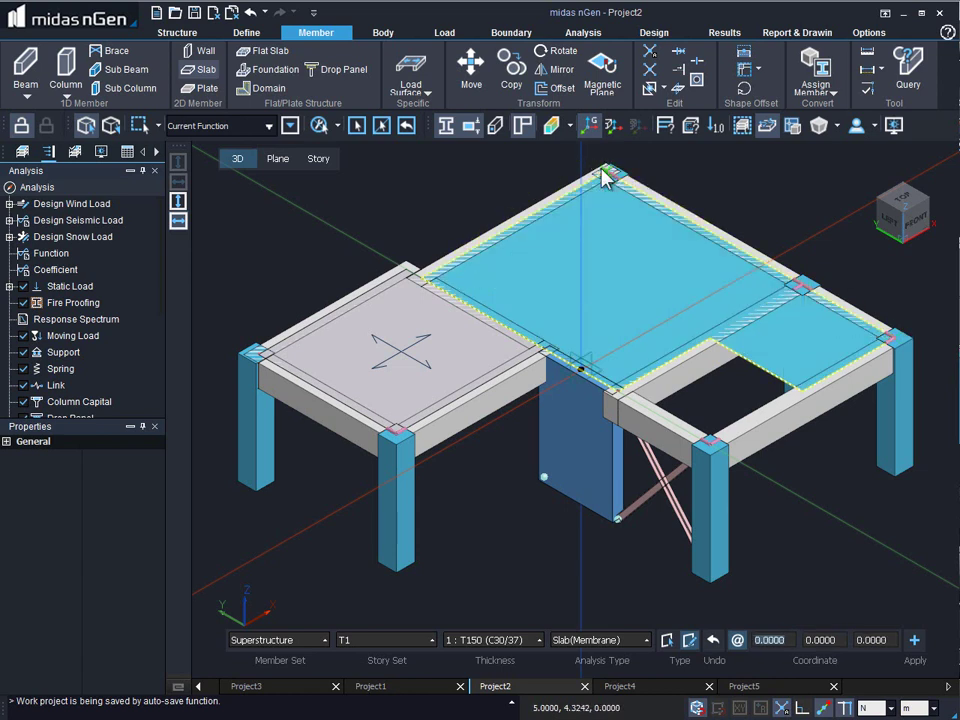
click(914, 640)
key(Escape)
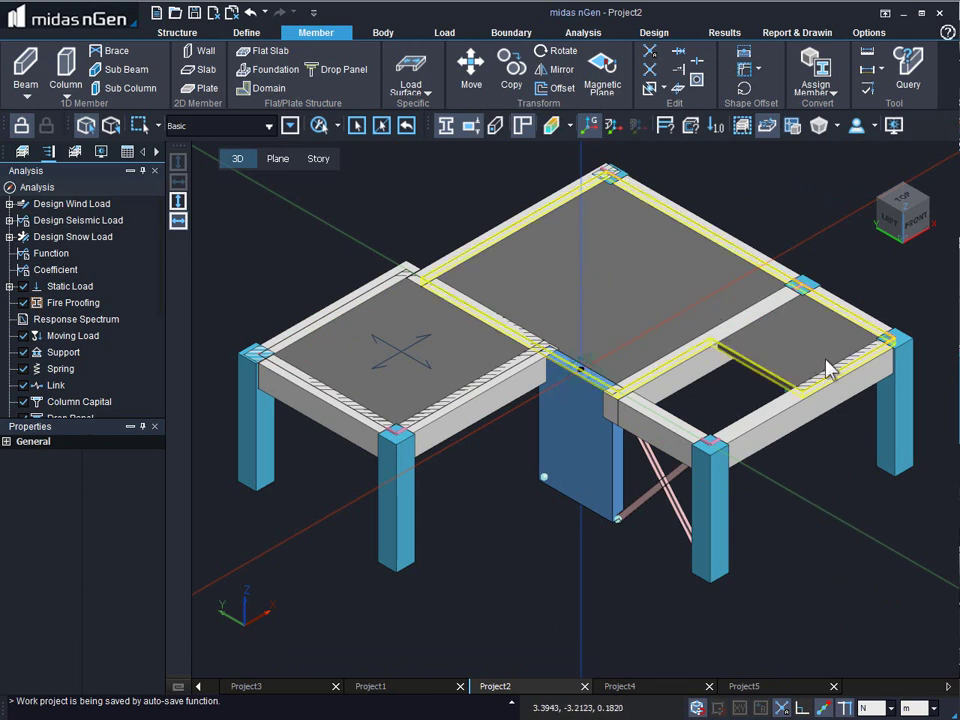
Step: Add a vertical T150 plate, Plate-1, between the two front-left columns and select it
click(206, 89)
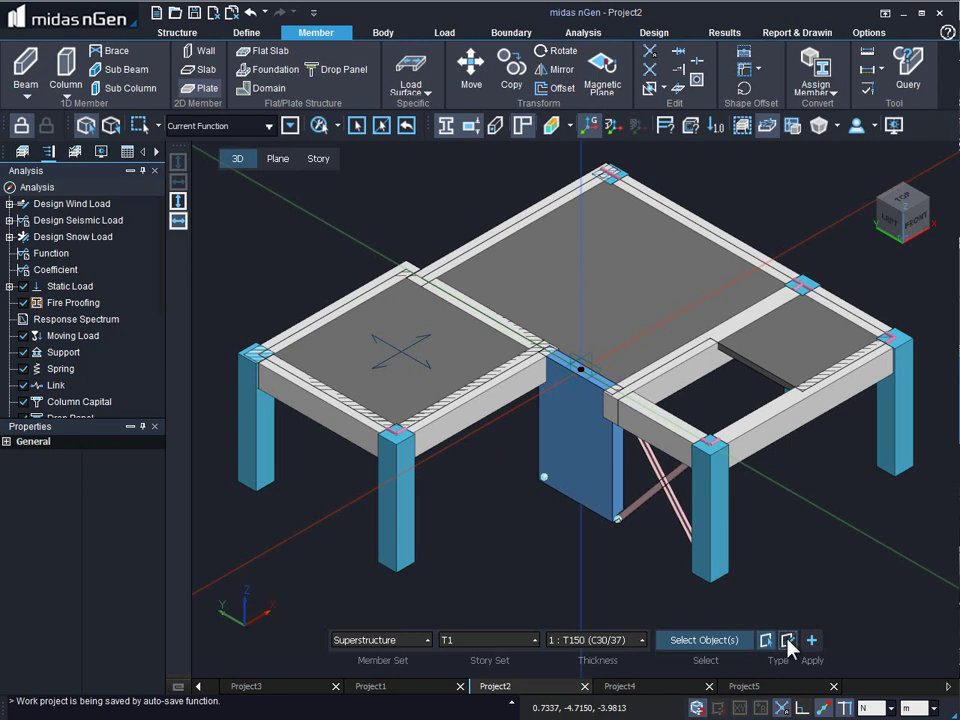
click(788, 641)
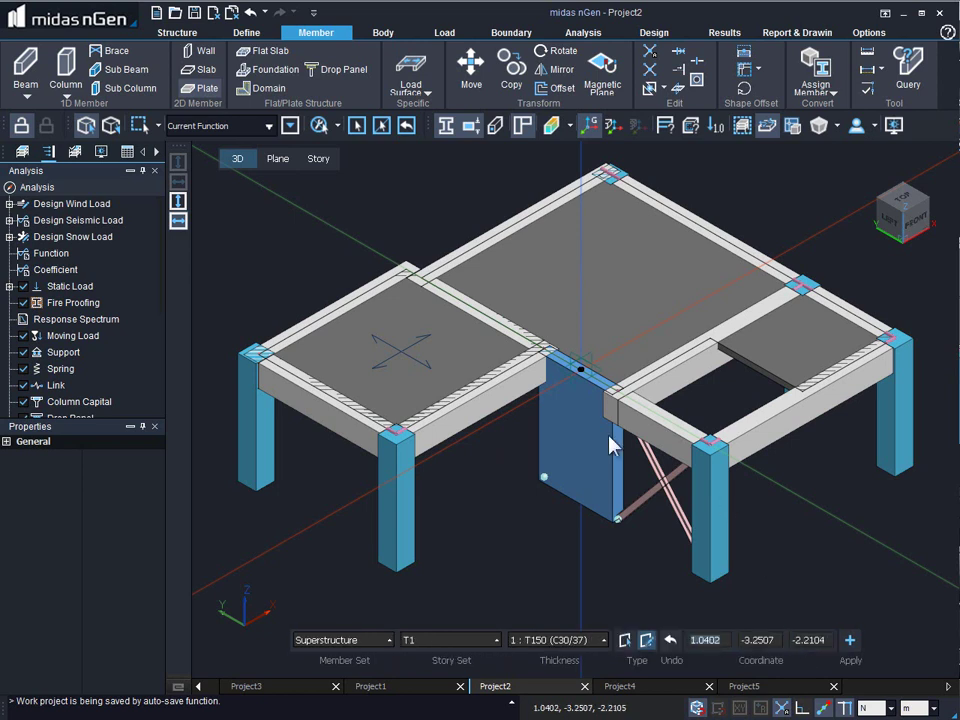
click(399, 431)
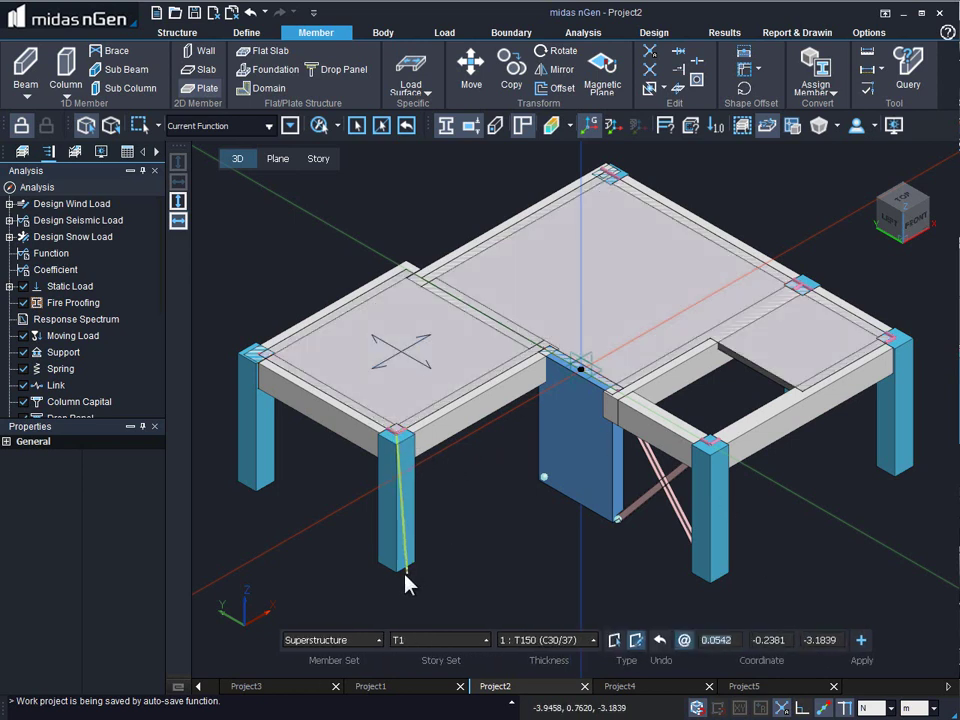
click(400, 573)
click(253, 484)
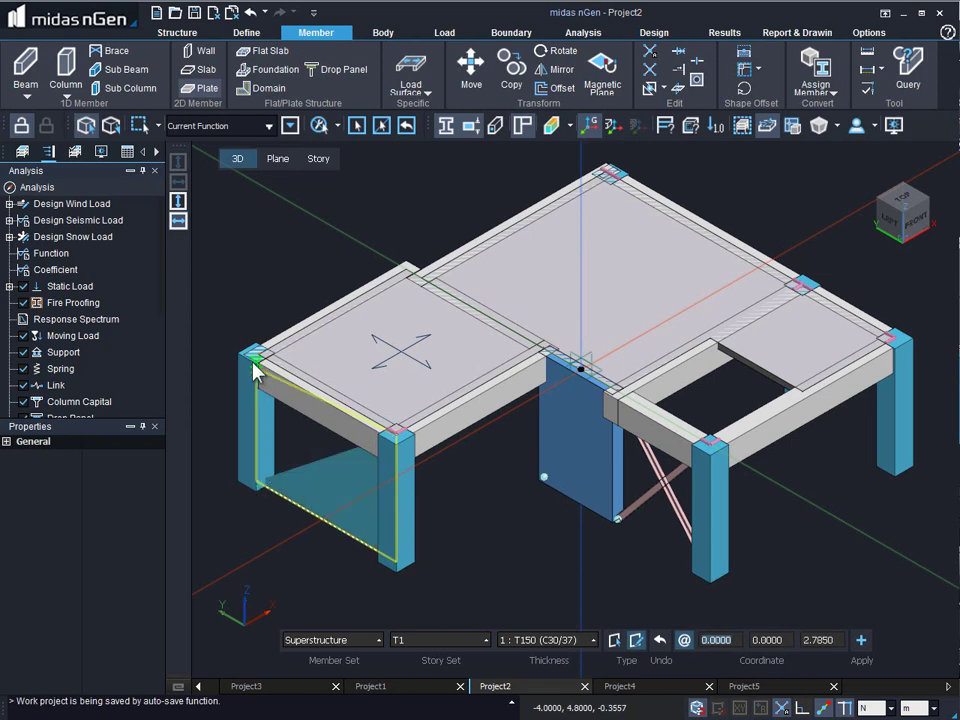
click(257, 360)
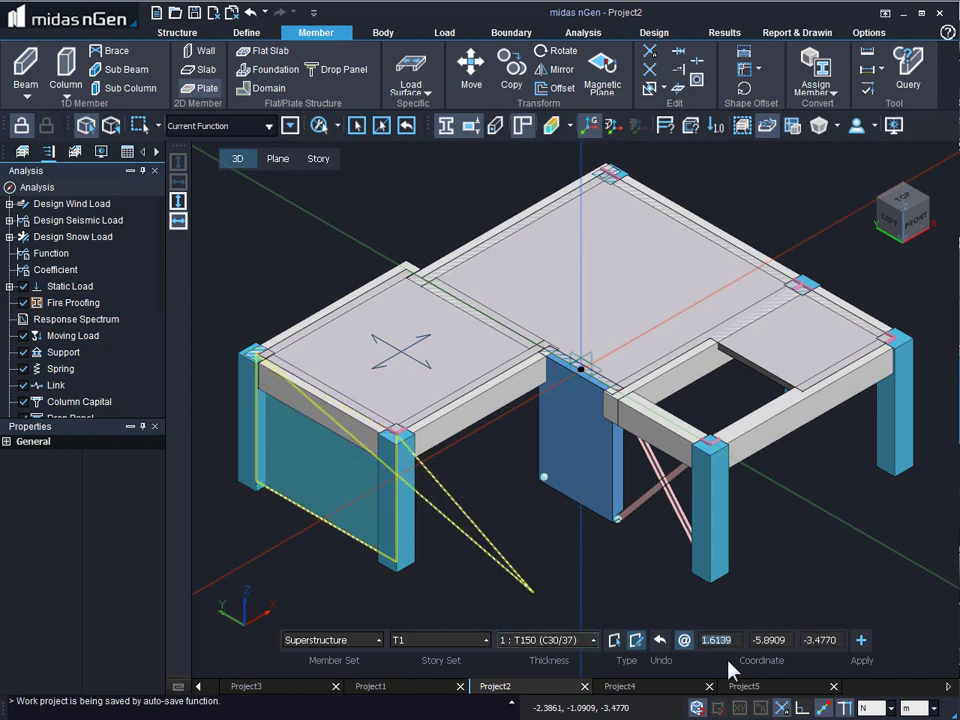
click(857, 643)
click(320, 472)
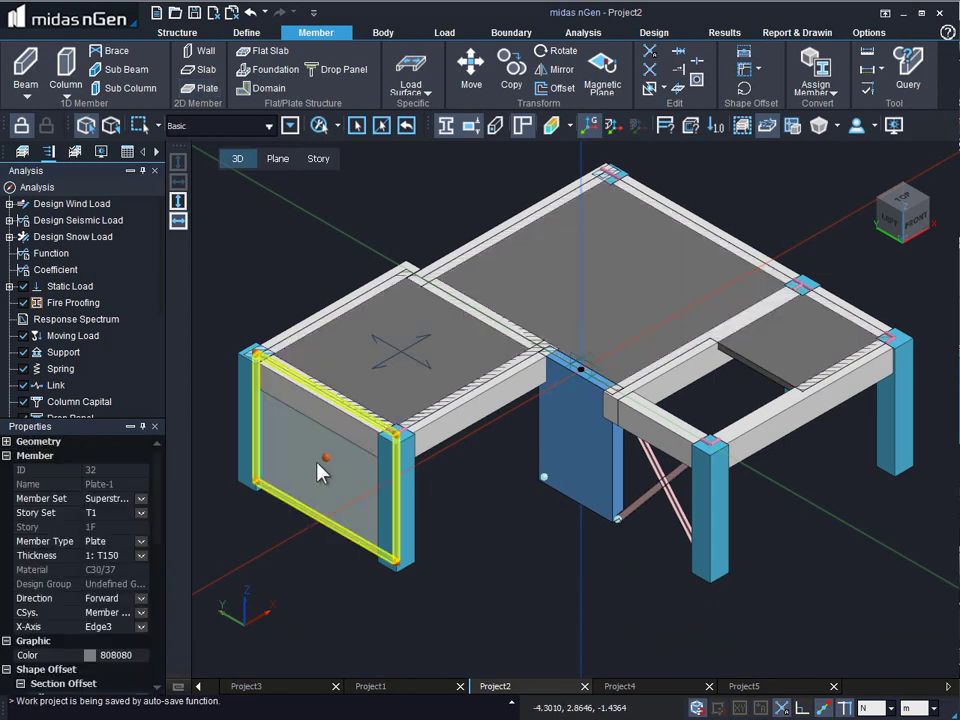